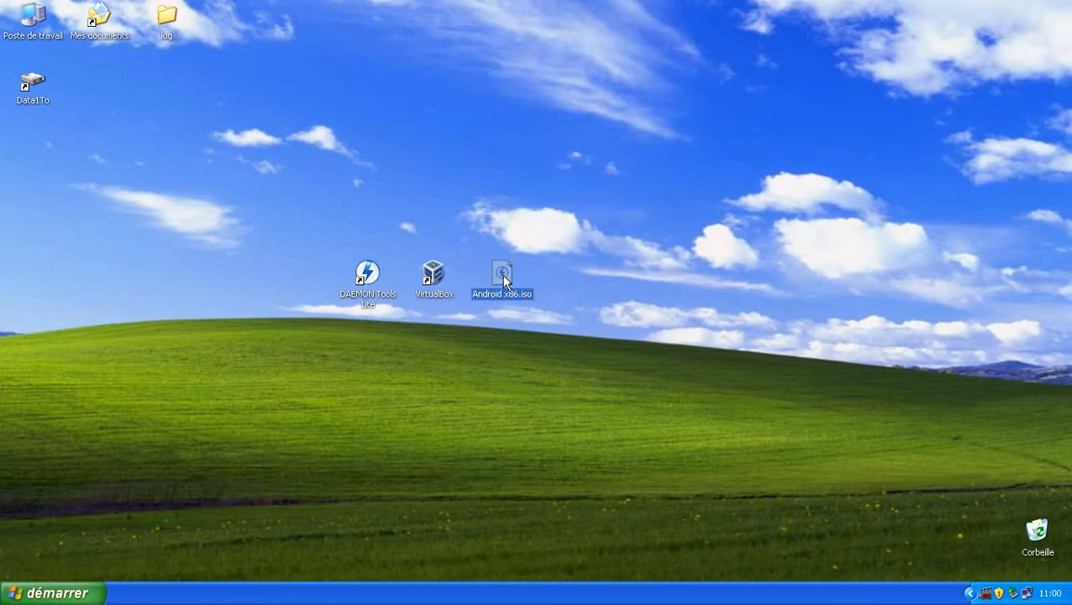
{"action": "left_click", "coordinate": [586, 280]}
{"action": "left_click", "coordinate": [432, 283]}
{"action": "left_click", "coordinate": [368, 284]}
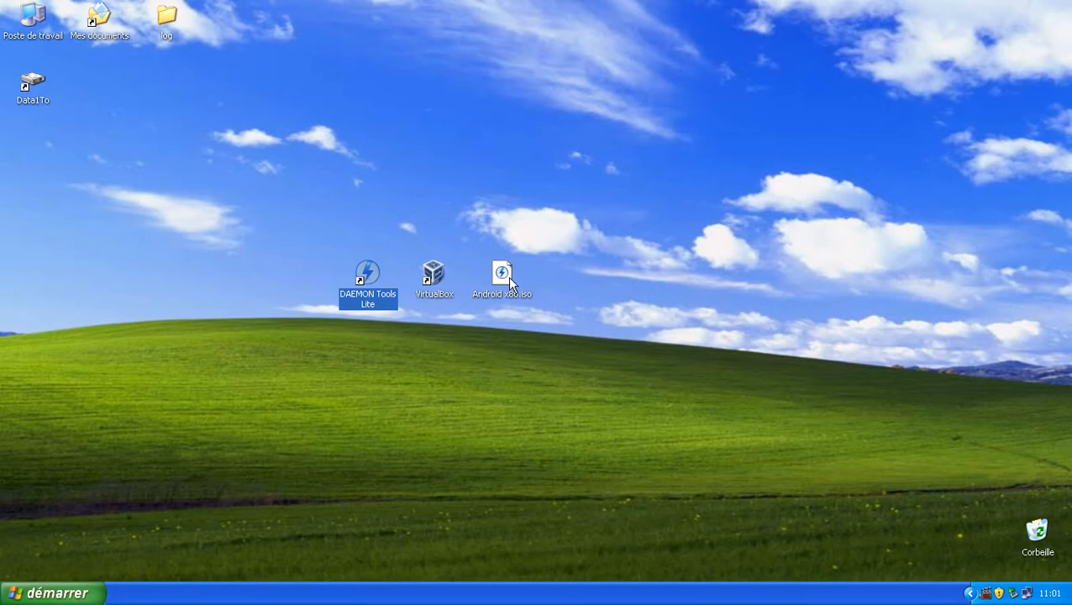
Step: Place the Android x86.iso icon beside the DAEMON Tools Lite shortcut and open VirtualBox, clear of the desktop icons
{"action": "left_click_drag", "start_coordinate": [508, 276], "coordinate": [309, 286]}
{"action": "left_click", "coordinate": [427, 279]}
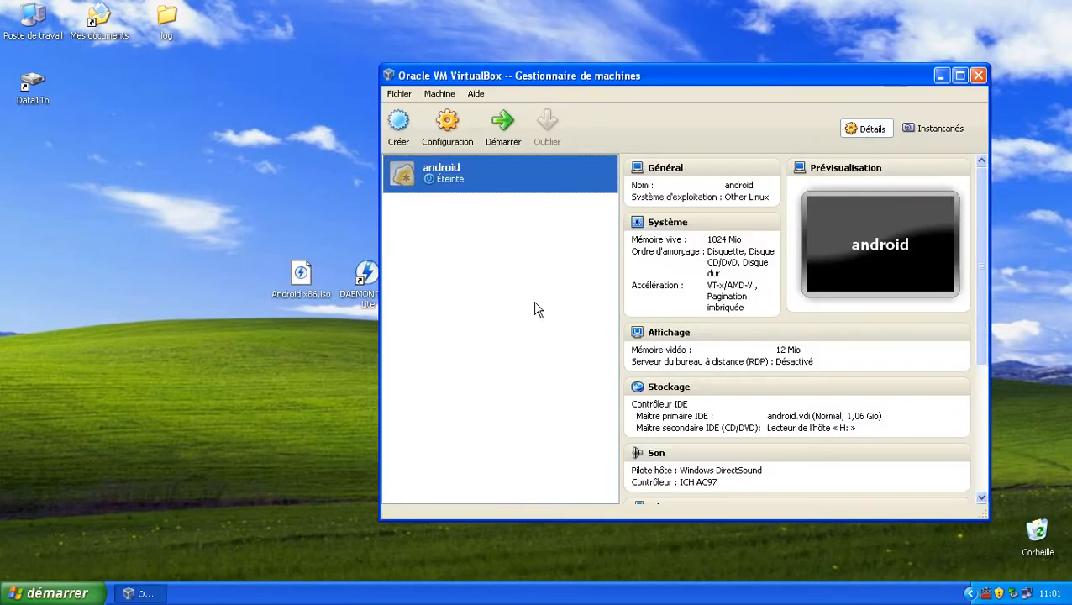
{"action": "left_click_drag", "start_coordinate": [649, 79], "coordinate": [724, 22]}
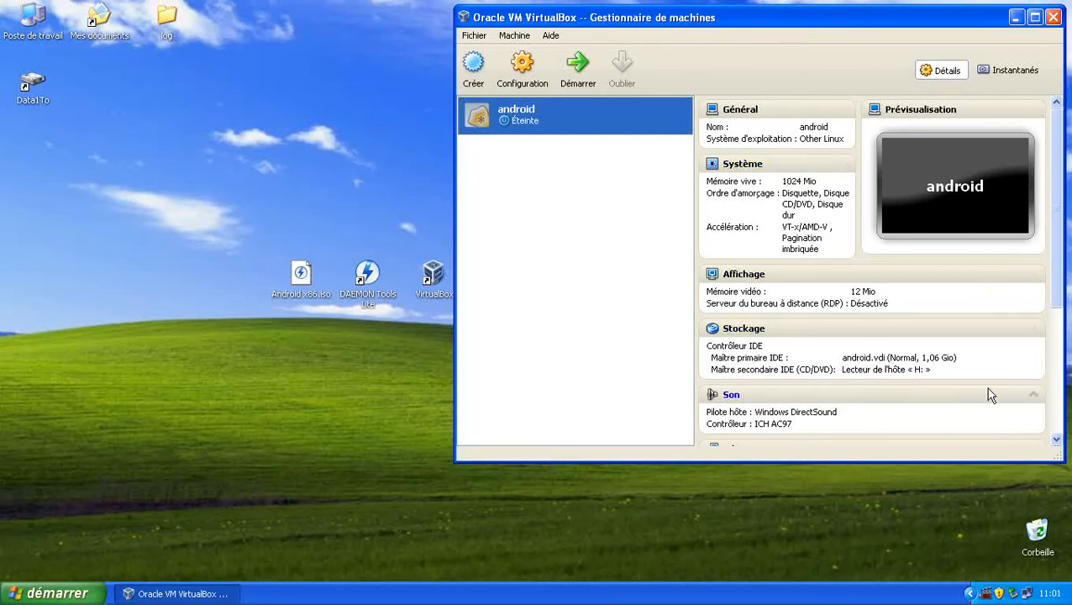
{"action": "left_click_drag", "start_coordinate": [1059, 252], "coordinate": [1053, 202]}
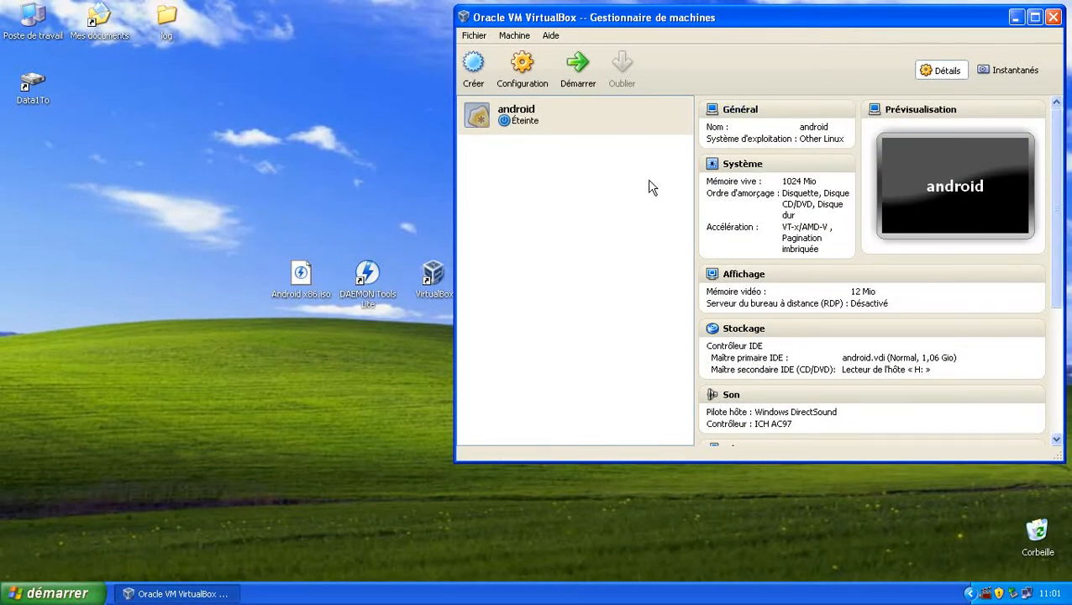
Step: Review the android virtual machine's general, system, display, storage, sound and network settings, then accept them
{"action": "left_click", "coordinate": [522, 74]}
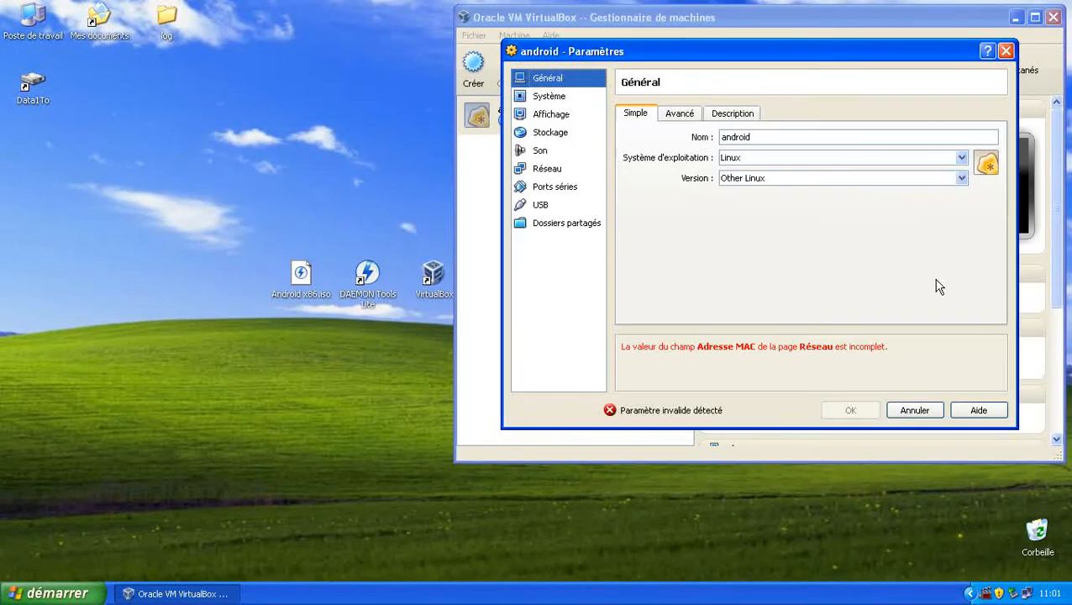
{"action": "left_click", "coordinate": [536, 100]}
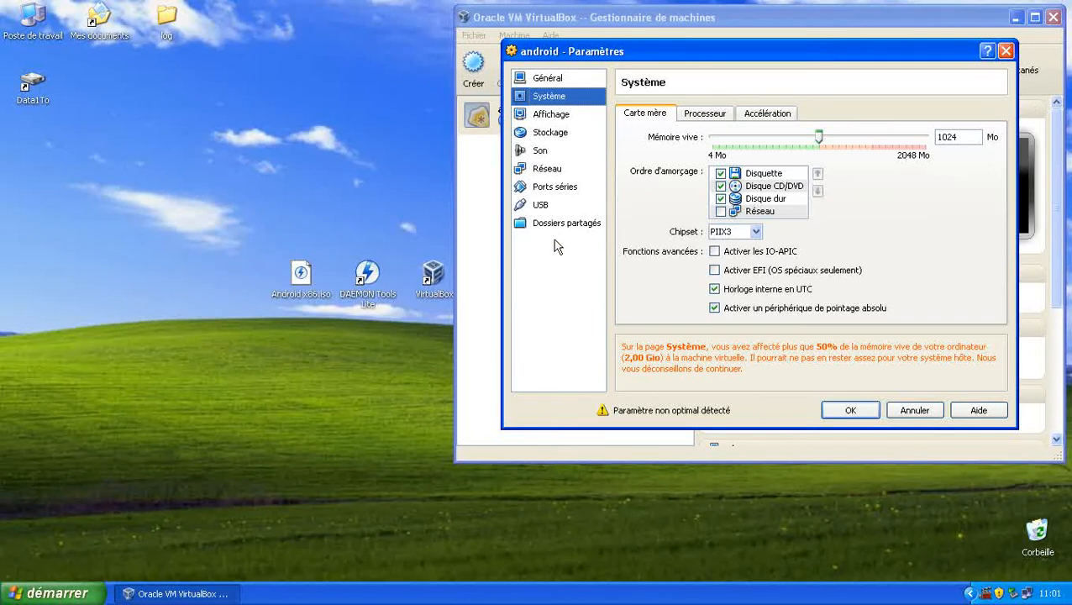
{"action": "left_click", "coordinate": [545, 118]}
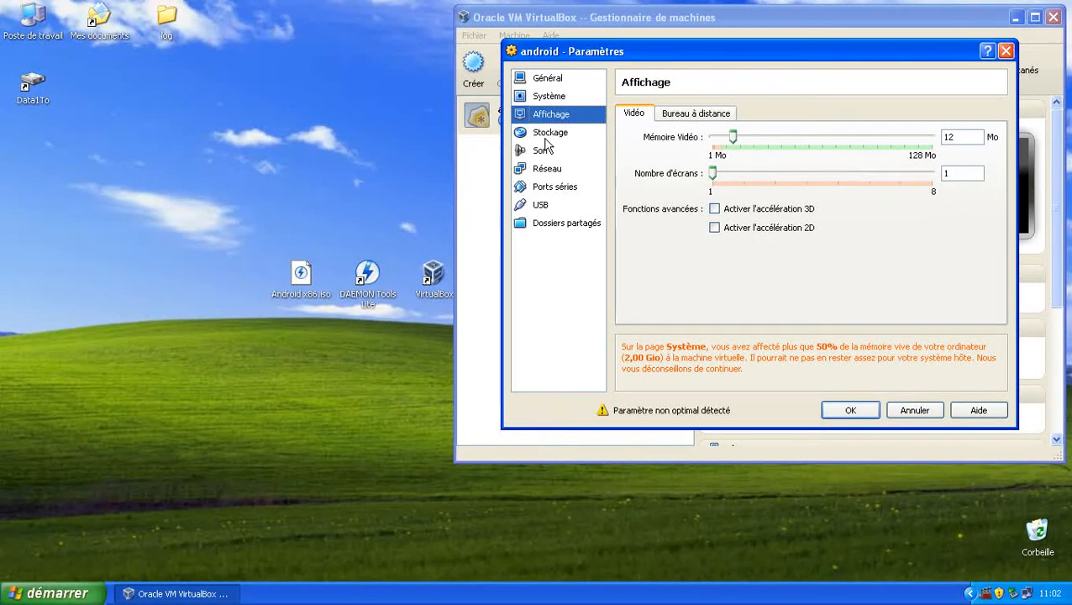
{"action": "left_click", "coordinate": [548, 135]}
{"action": "left_click", "coordinate": [640, 148]}
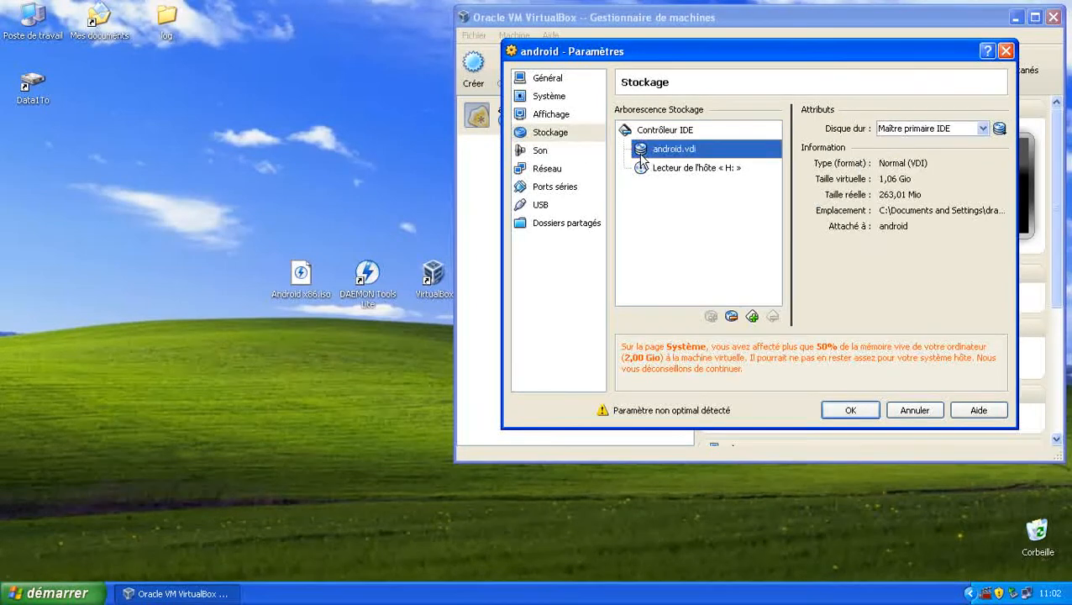
{"action": "left_click", "coordinate": [647, 171]}
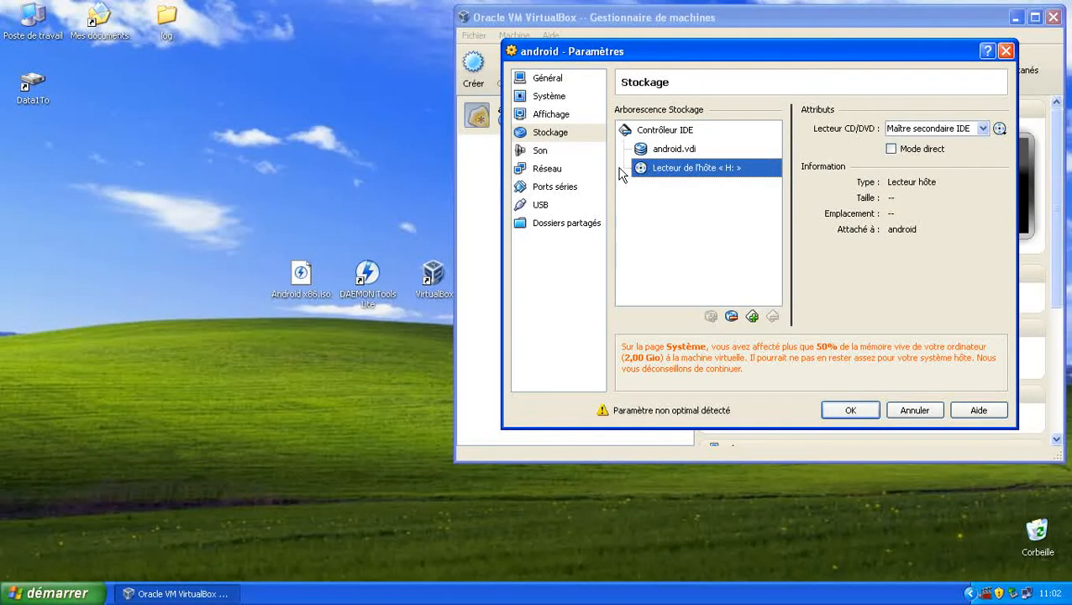
{"action": "left_click", "coordinate": [542, 152]}
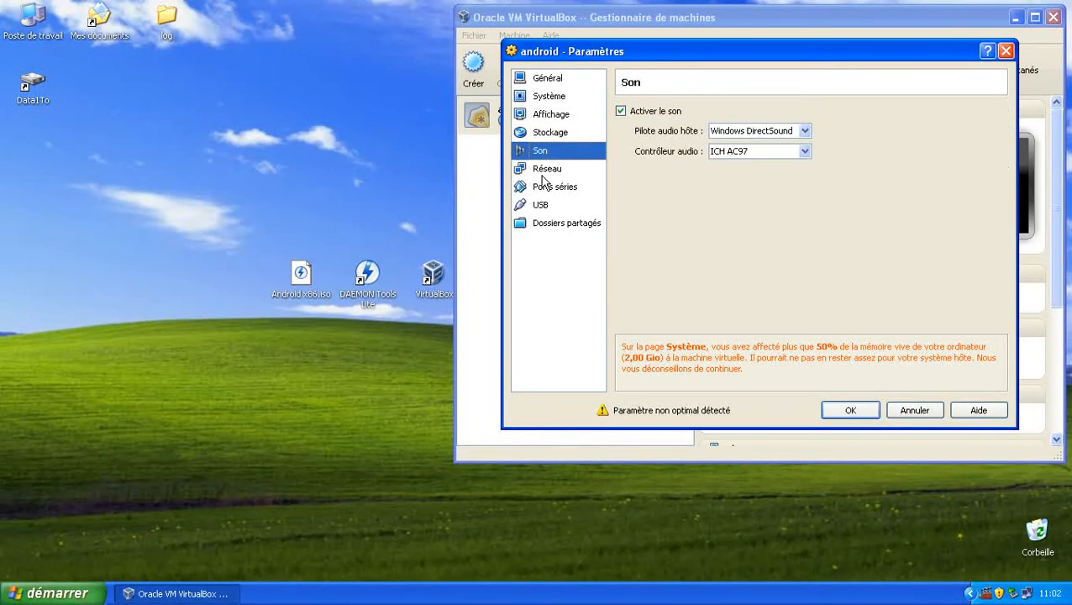
{"action": "left_click", "coordinate": [547, 169]}
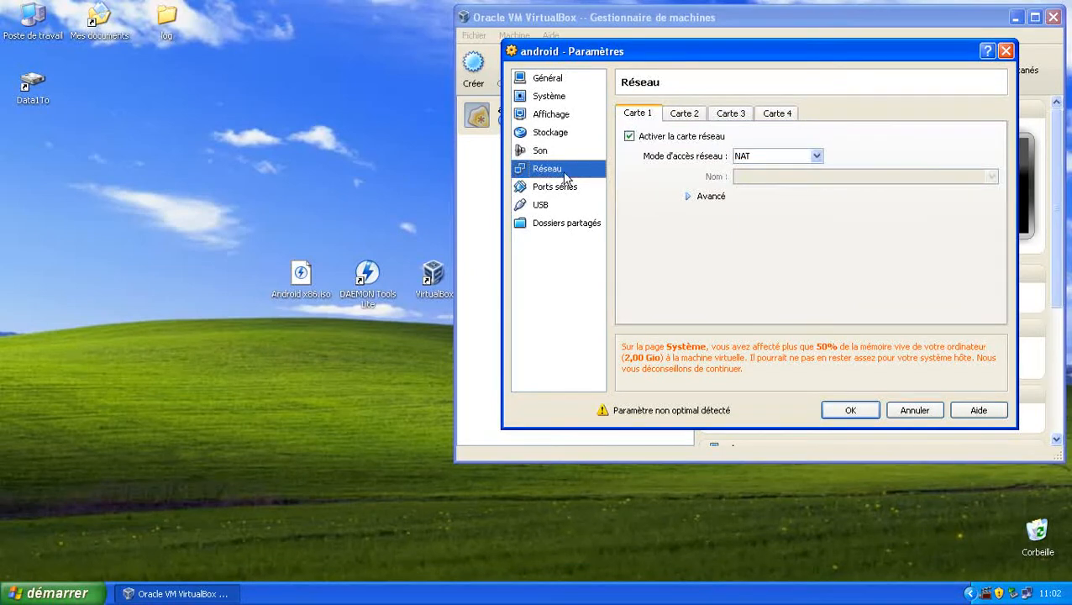
{"action": "left_click", "coordinate": [849, 408]}
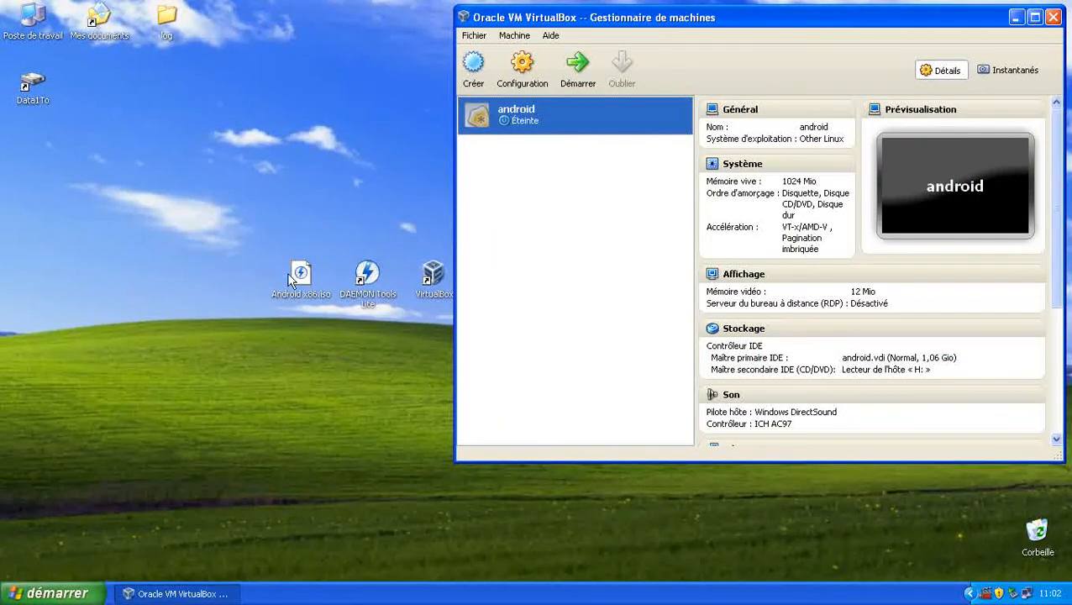
Step: Open DAEMON Tools Lite and place its window beside the VirtualBox manager to show the mounted Android x86.iso image
{"action": "double_click", "coordinate": [372, 275]}
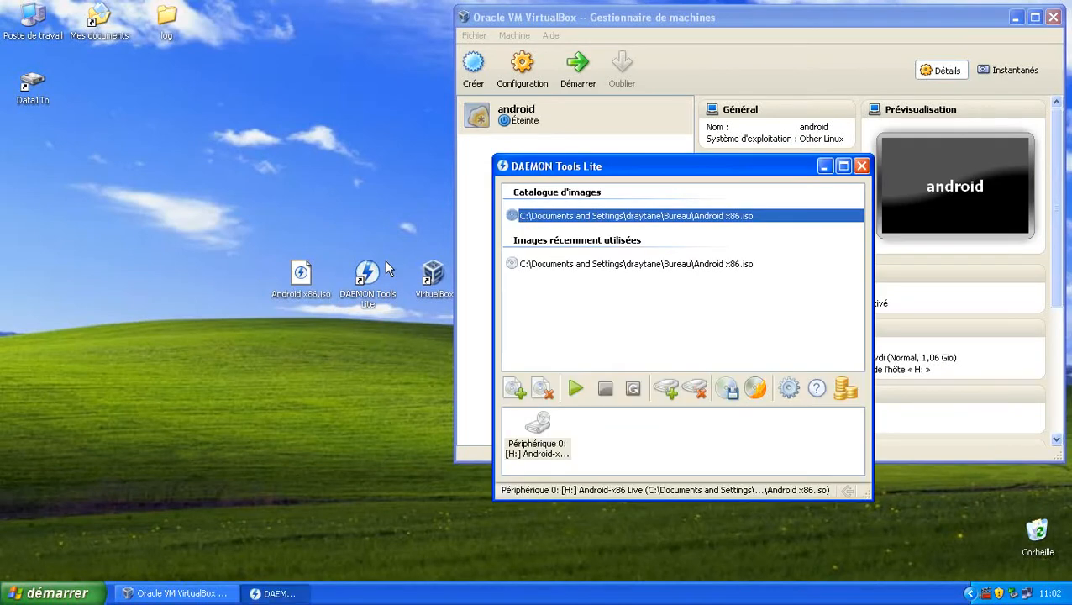
{"action": "left_click_drag", "start_coordinate": [637, 175], "coordinate": [170, 135]}
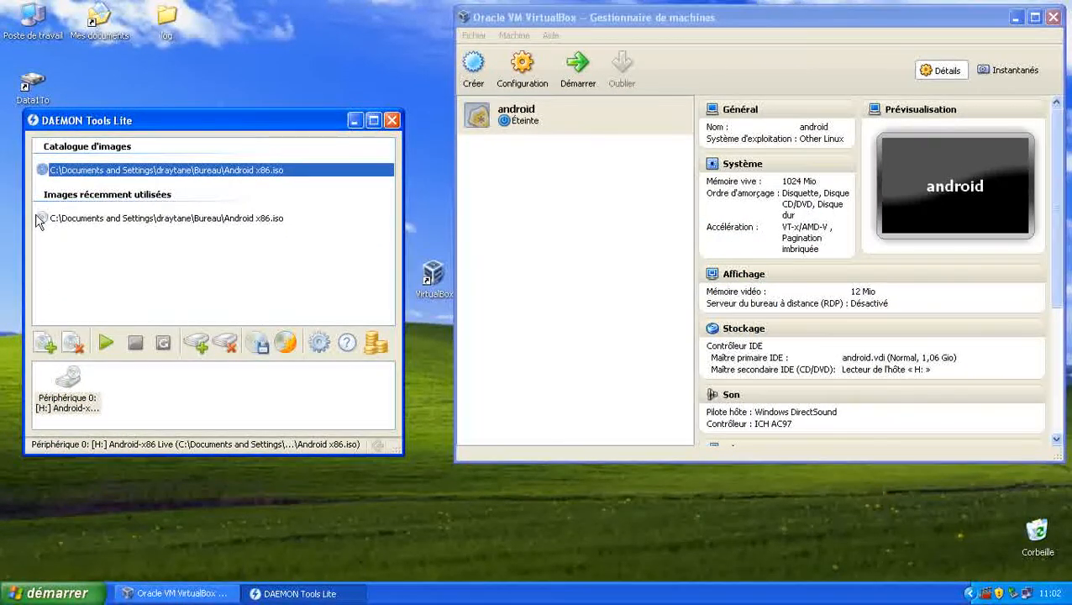
{"action": "left_click", "coordinate": [903, 23]}
{"action": "left_click", "coordinate": [168, 262]}
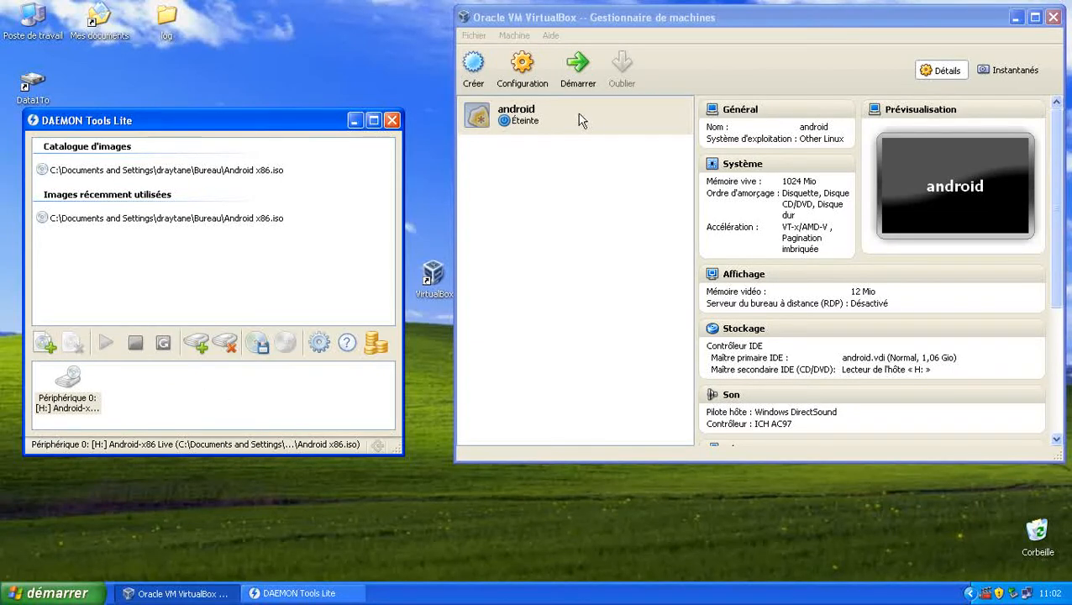
Step: Start the android virtual machine and boot the option that installs Android-x86 to the hard disk
{"action": "left_click", "coordinate": [516, 114]}
{"action": "left_click", "coordinate": [579, 66]}
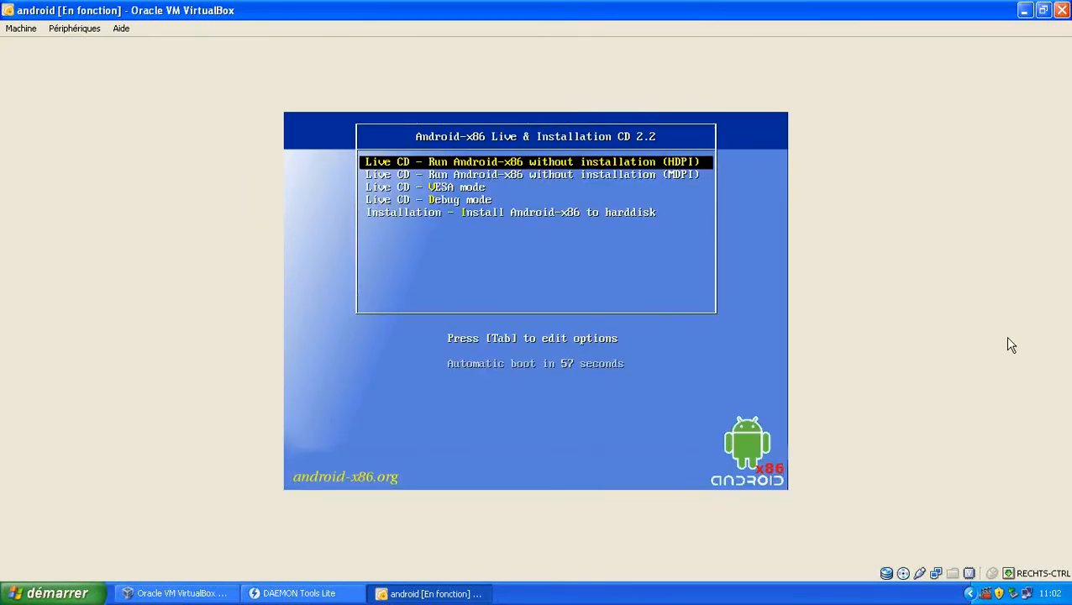
{"action": "key", "text": "Down"}
{"action": "key", "text": "Down"}
{"action": "key", "text": "Down"}
{"action": "key", "text": "Down"}
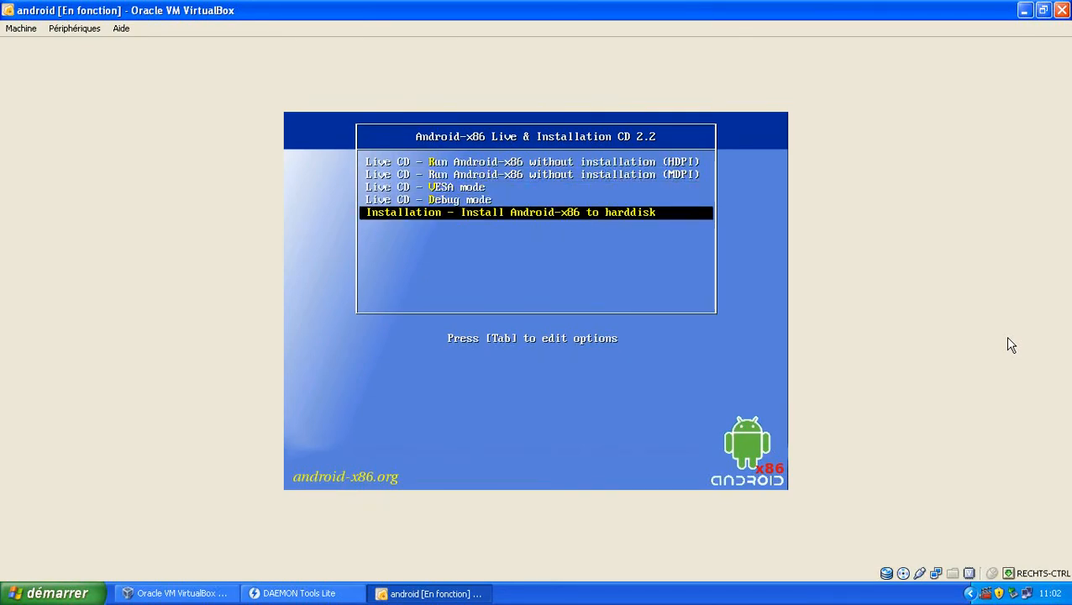
{"action": "key", "text": "Return"}
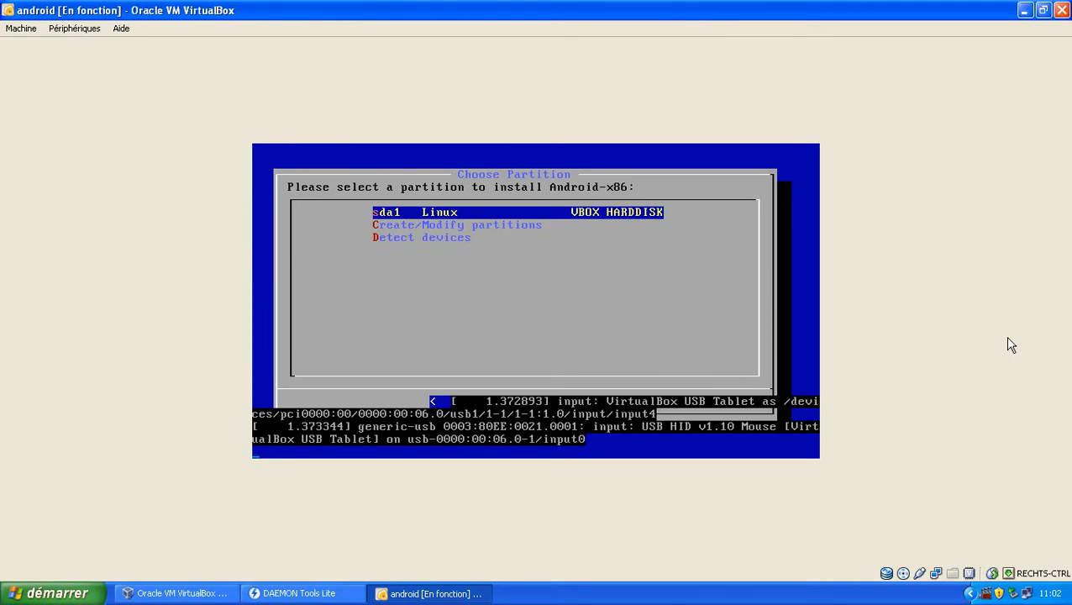
Step: Open the installer's partition editor and delete the existing sda1 partition
{"action": "key", "text": "Down"}
{"action": "key", "text": "Return"}
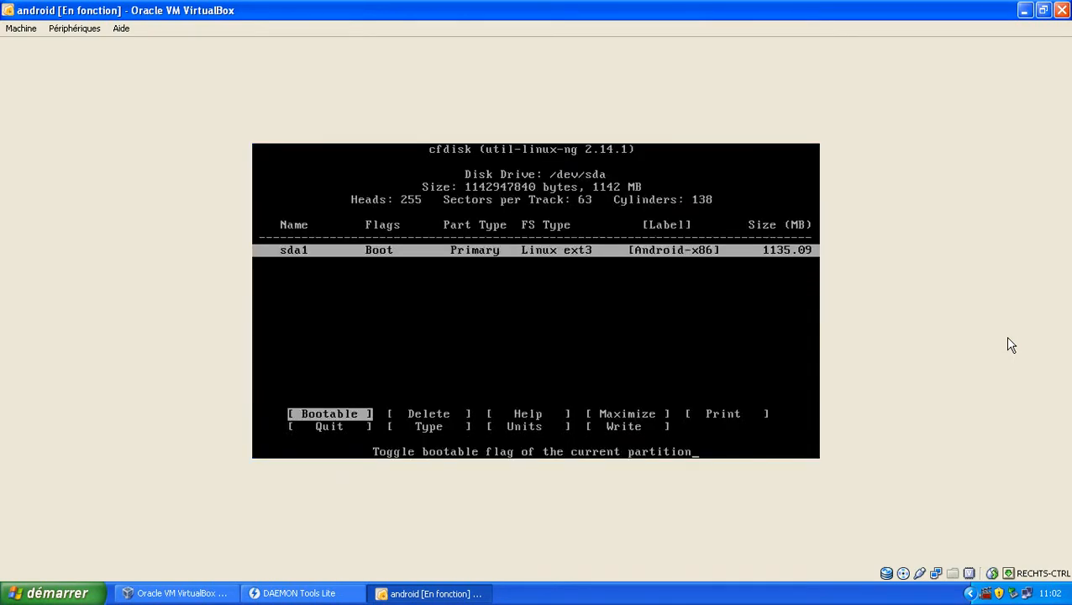
{"action": "key", "text": "Right"}
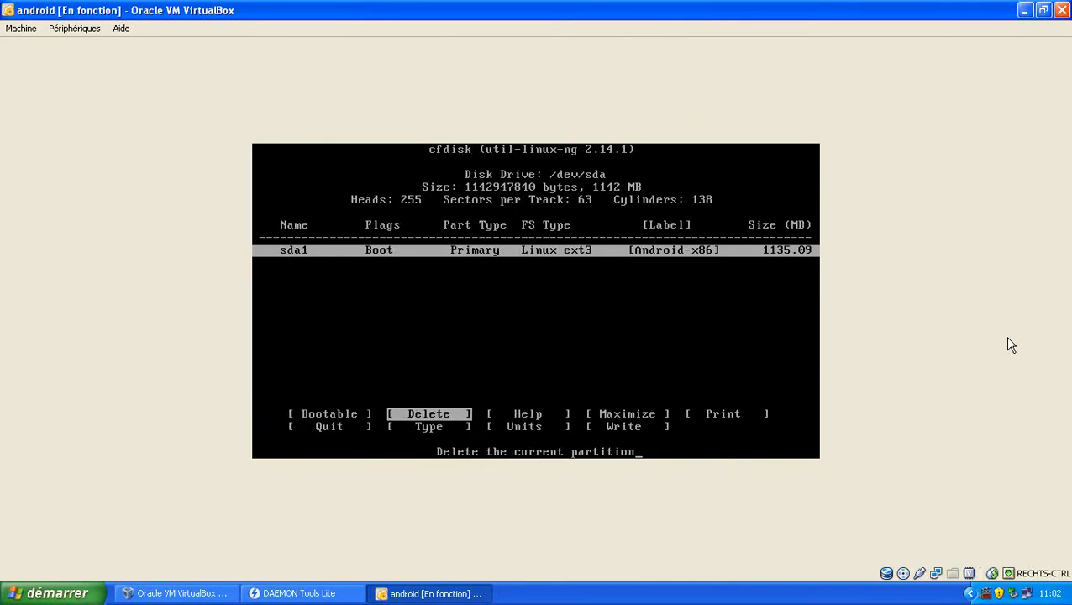
{"action": "key", "text": "Return"}
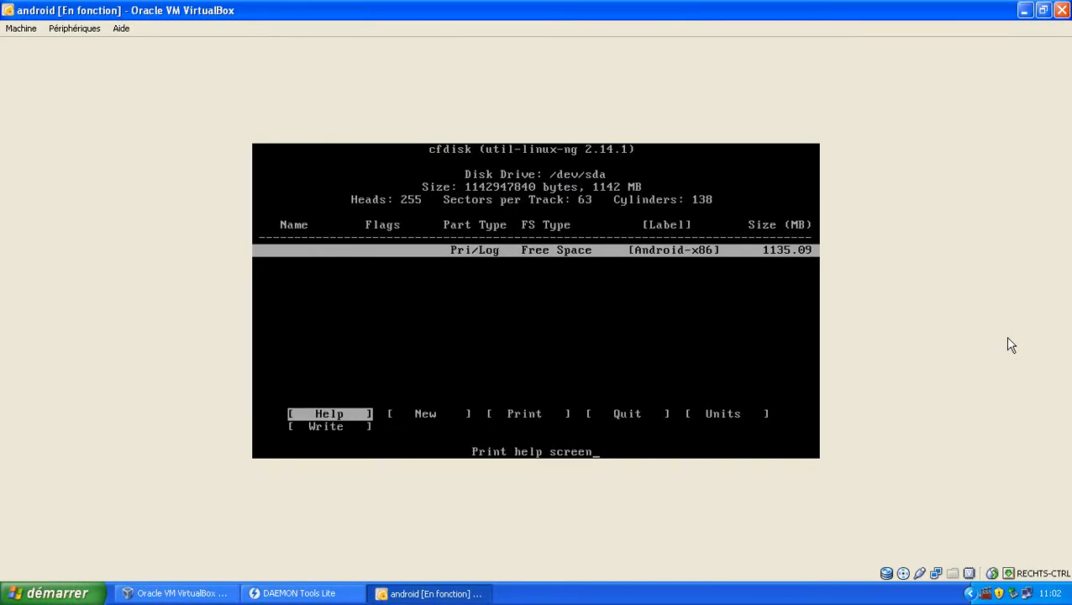
Step: Create a new primary partition of 1135.09 MB from the free space
{"action": "key", "text": "Right"}
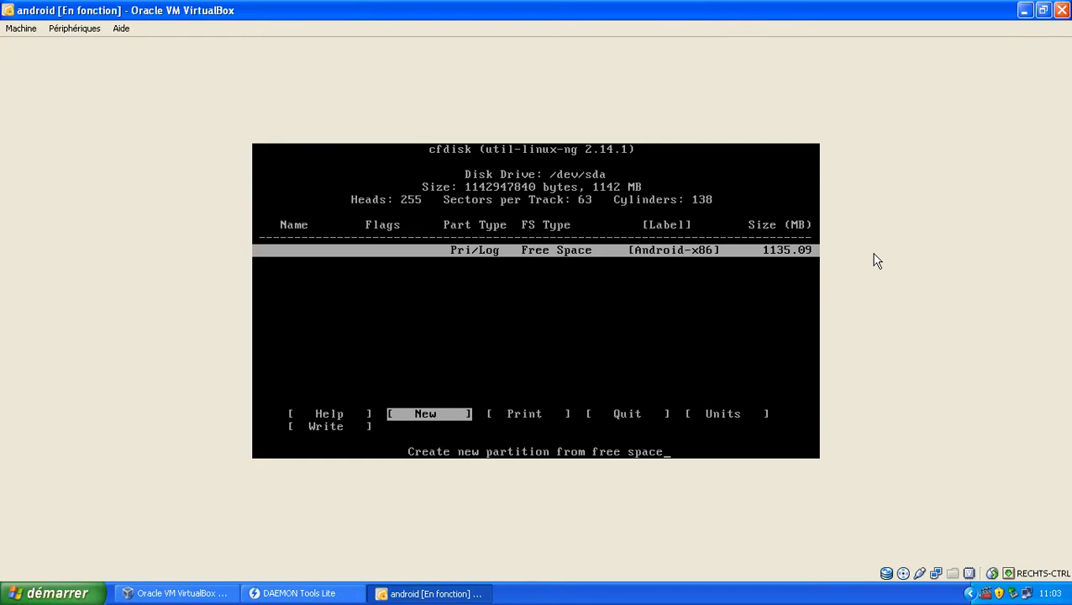
{"action": "key", "text": "Return"}
{"action": "key", "text": "Return"}
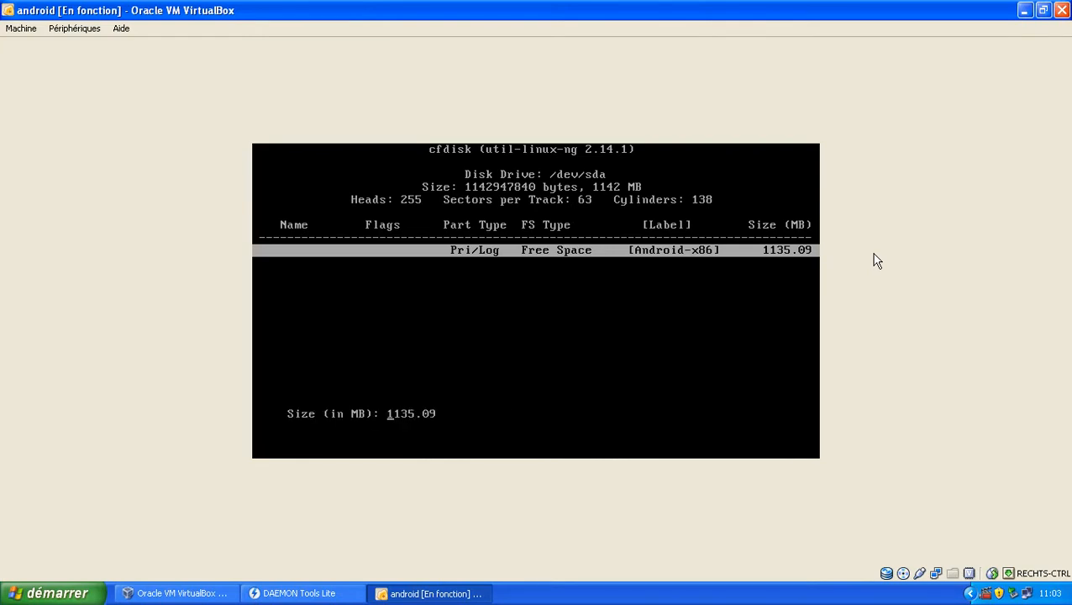
{"action": "key", "text": "Return"}
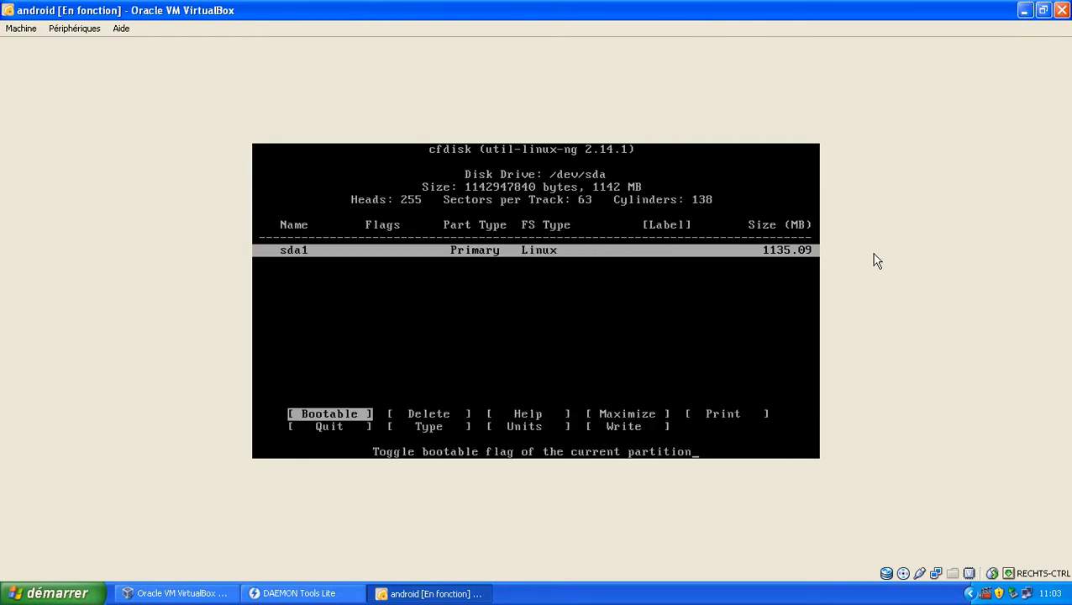
Step: Write the new partition table to disk, answering yes to the confirmation
{"action": "key", "text": "Right"}
{"action": "key", "text": "Right"}
{"action": "key", "text": "Right"}
{"action": "key", "text": "Right"}
{"action": "key", "text": "Right"}
{"action": "key", "text": "Right"}
{"action": "key", "text": "Right"}
{"action": "key", "text": "Right"}
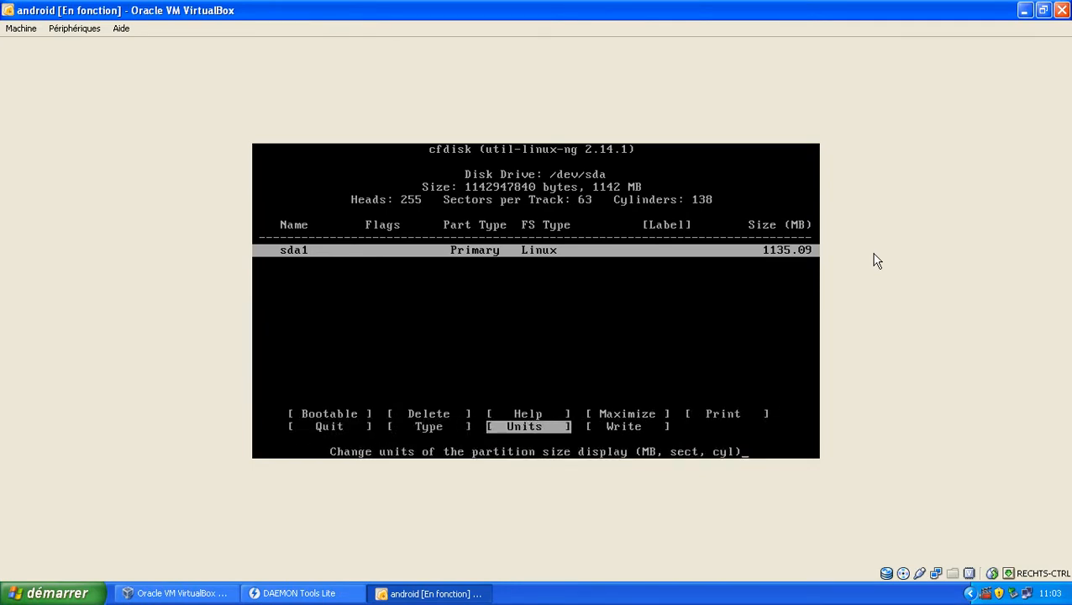
{"action": "key", "text": "Return"}
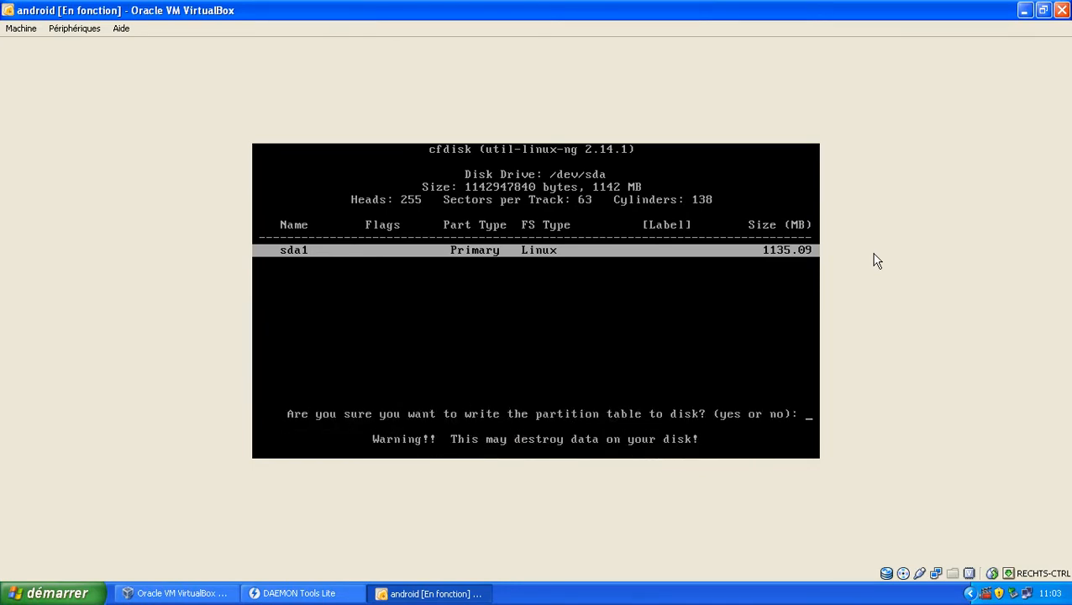
{"action": "type", "text": "yes"}
{"action": "key", "text": "Return"}
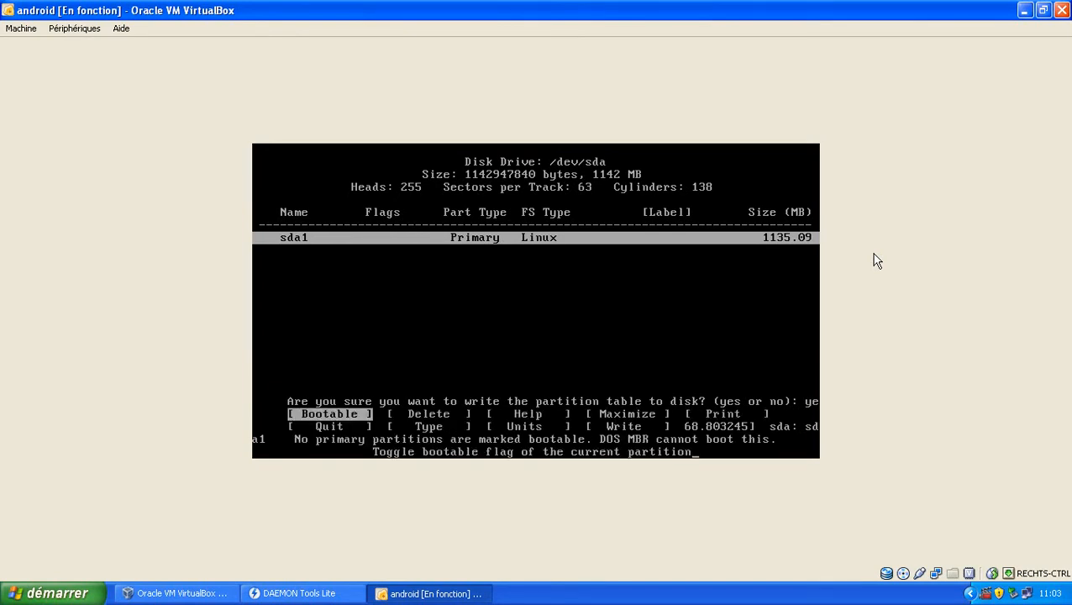
Step: Mark sda1 as bootable and write the updated partition table to disk, answering yes to the confirmation
{"action": "key", "text": "Return"}
{"action": "key", "text": "Right"}
{"action": "key", "text": "Right"}
{"action": "key", "text": "Right"}
{"action": "key", "text": "Right"}
{"action": "key", "text": "Right"}
{"action": "key", "text": "Right"}
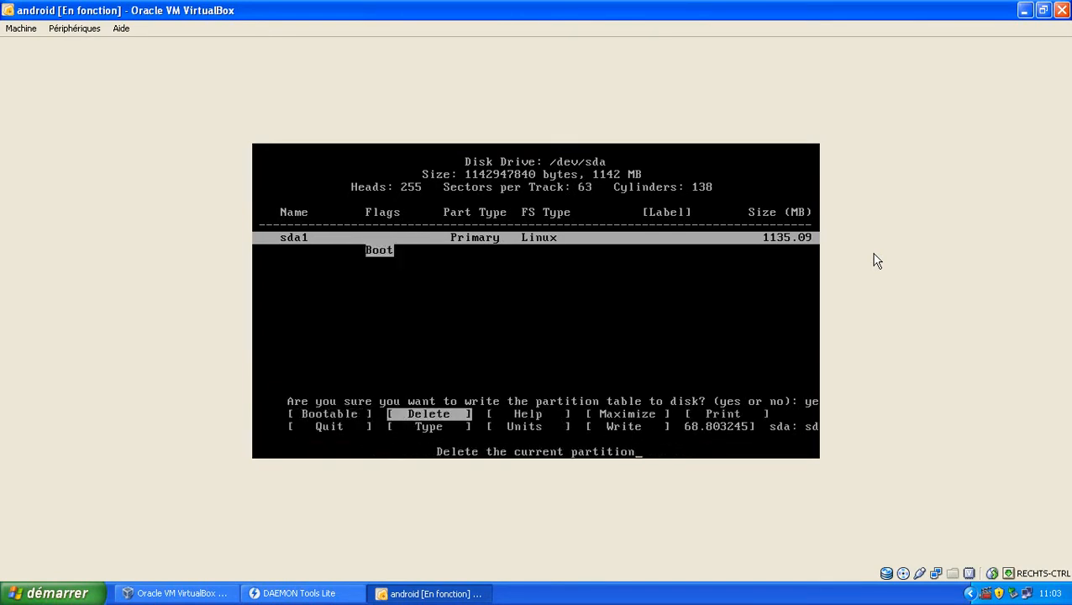
{"action": "key", "text": "Right"}
{"action": "key", "text": "Right"}
{"action": "key", "text": "Return"}
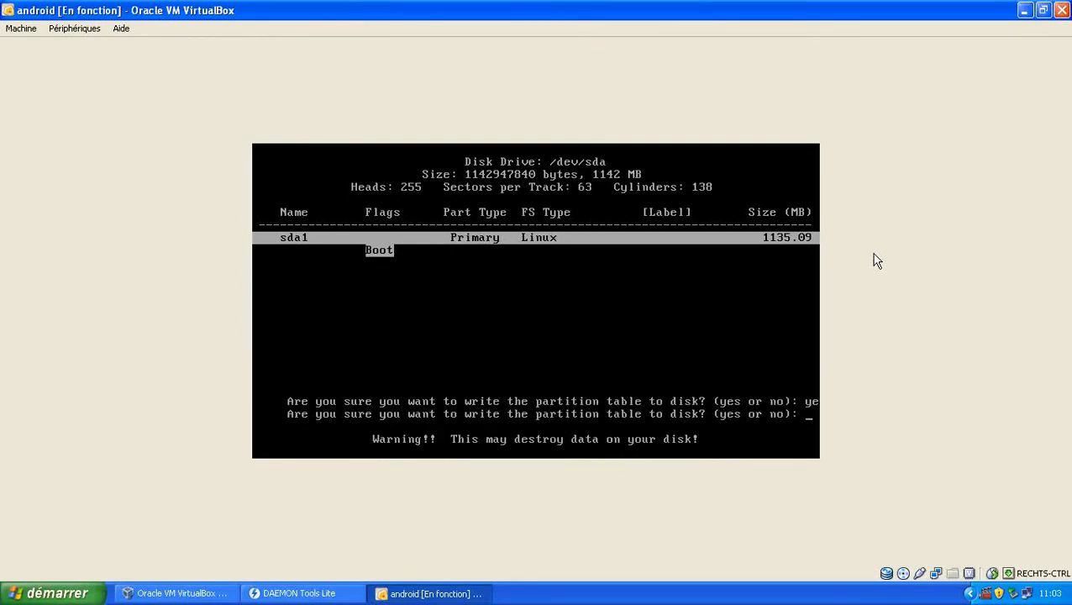
{"action": "type", "text": "yes"}
{"action": "key", "text": "Return"}
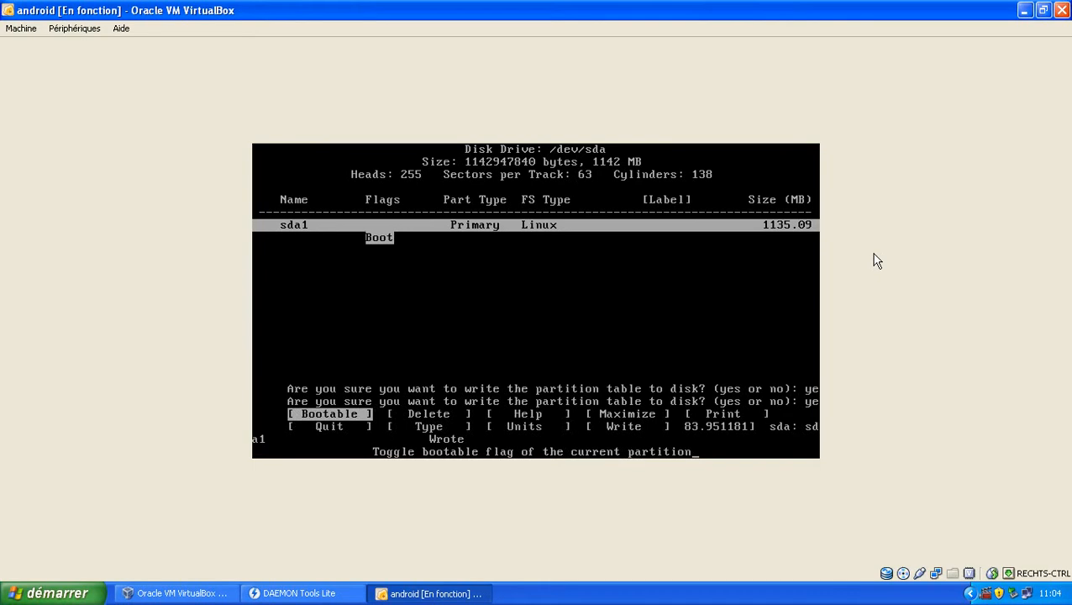
Step: Quit the cfdisk partition editor and return to the installer's partition selection
{"action": "key", "text": "Right"}
{"action": "key", "text": "Right"}
{"action": "key", "text": "Right"}
{"action": "key", "text": "Right"}
{"action": "key", "text": "Right"}
{"action": "key", "text": "Right"}
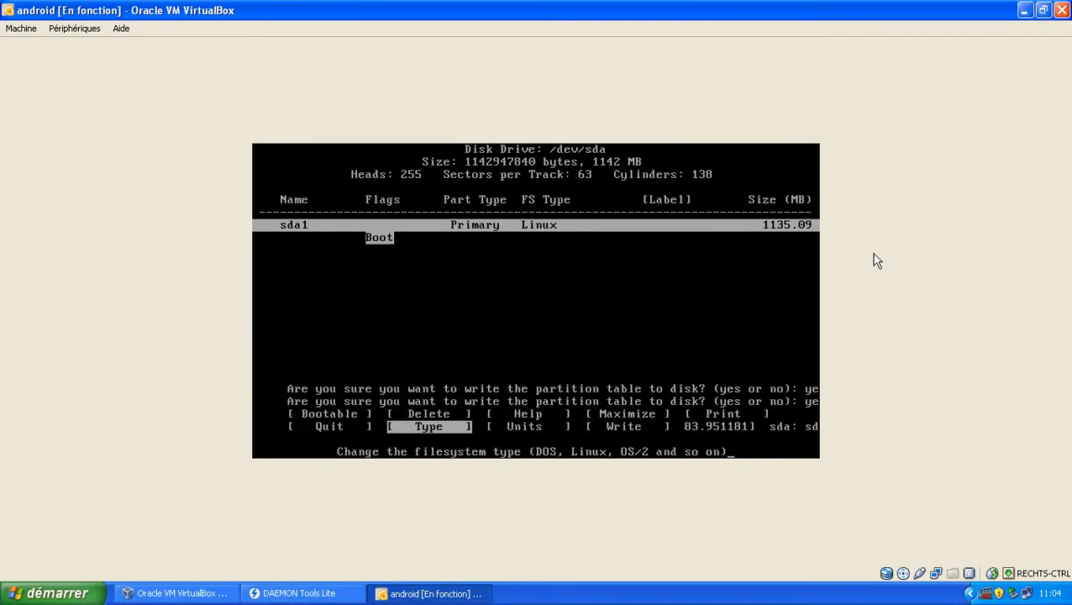
{"action": "key", "text": "Left"}
{"action": "key", "text": "Return"}
Step: Choose sda1 as the Android-x86 installation partition and format it as ext3, confirming the data loss
{"action": "key", "text": "Down"}
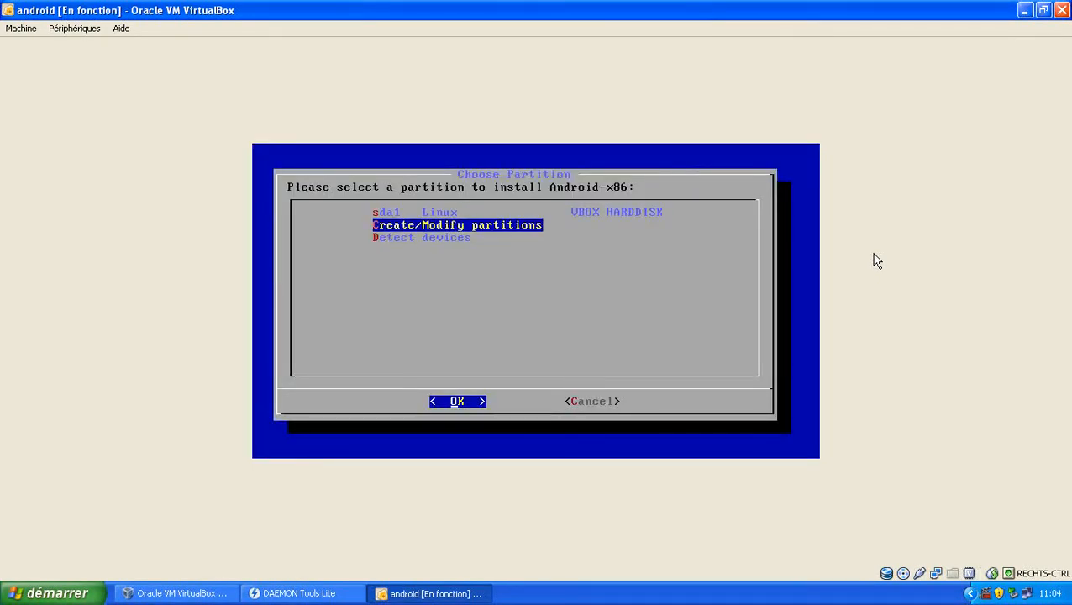
{"action": "key", "text": "Up"}
{"action": "key", "text": "Return"}
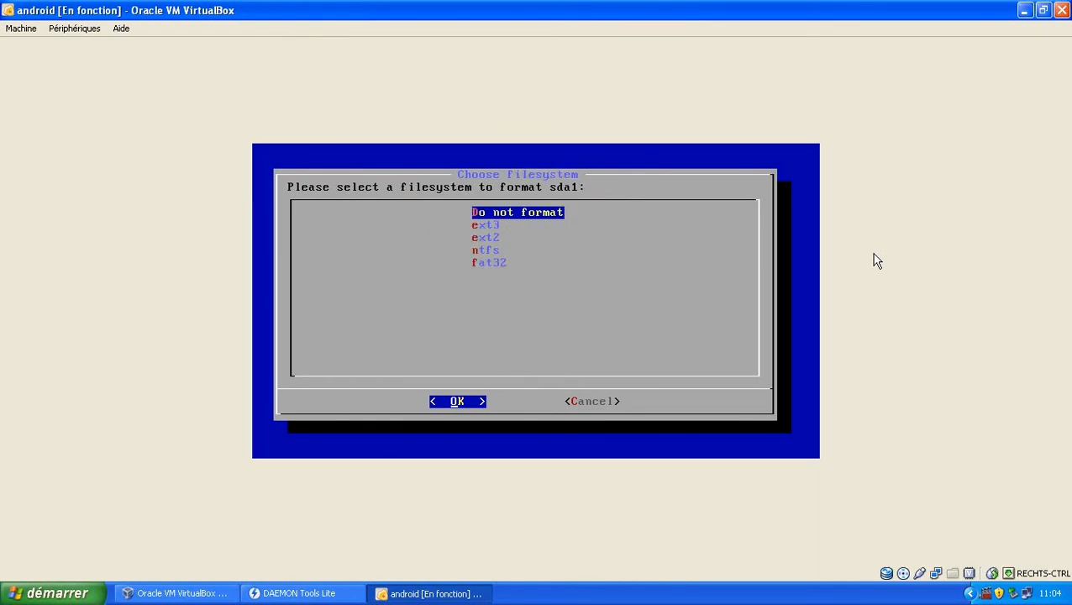
{"action": "key", "text": "Down"}
{"action": "key", "text": "Return"}
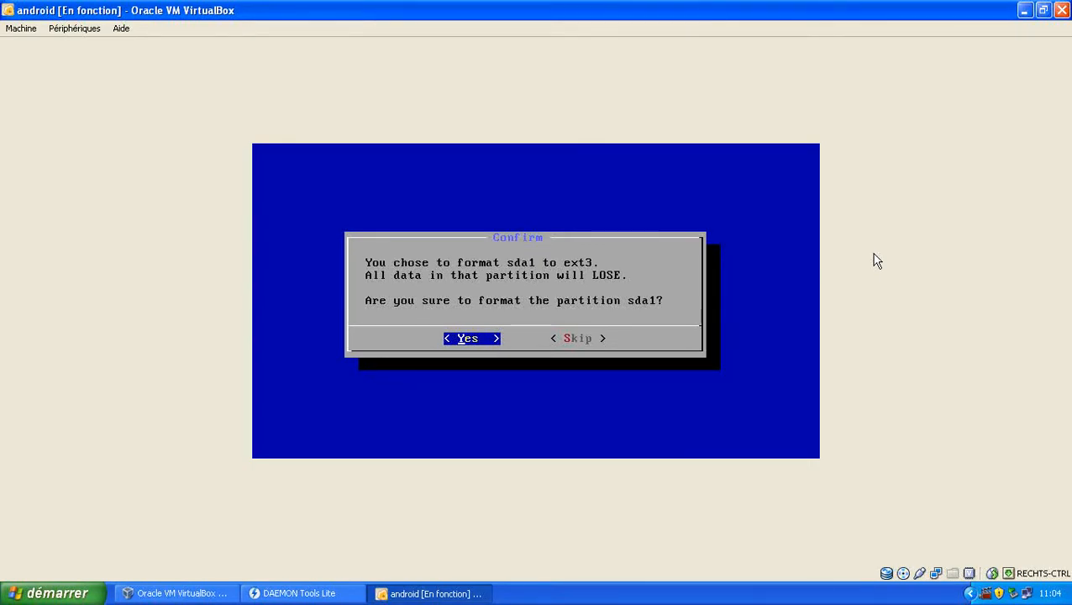
{"action": "key", "text": "Return"}
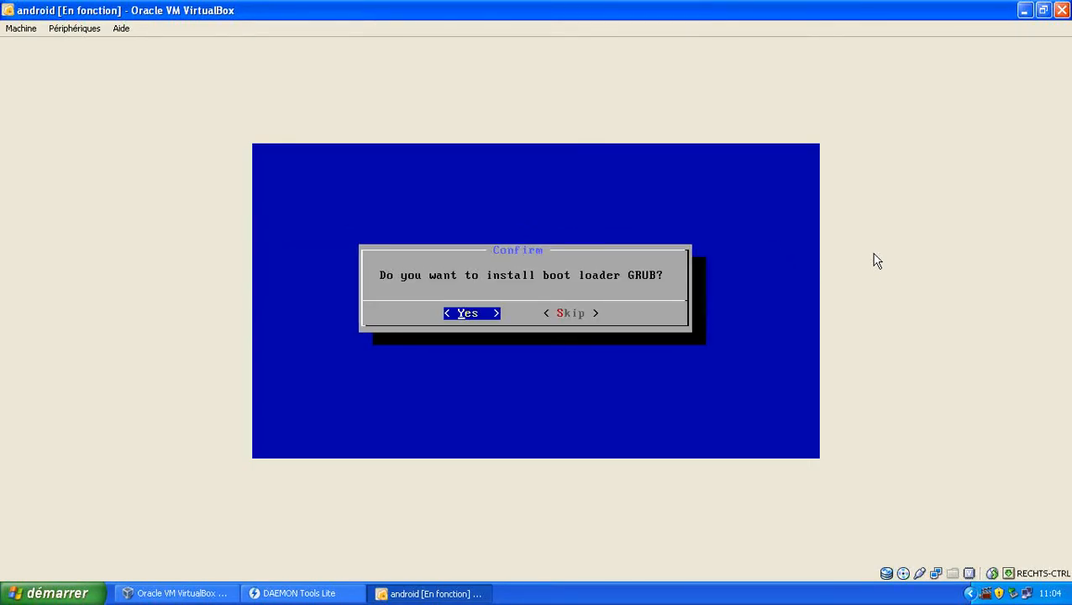
Step: Install the GRUB boot loader and decline installing the /system directory as read-write
{"action": "key", "text": "Return"}
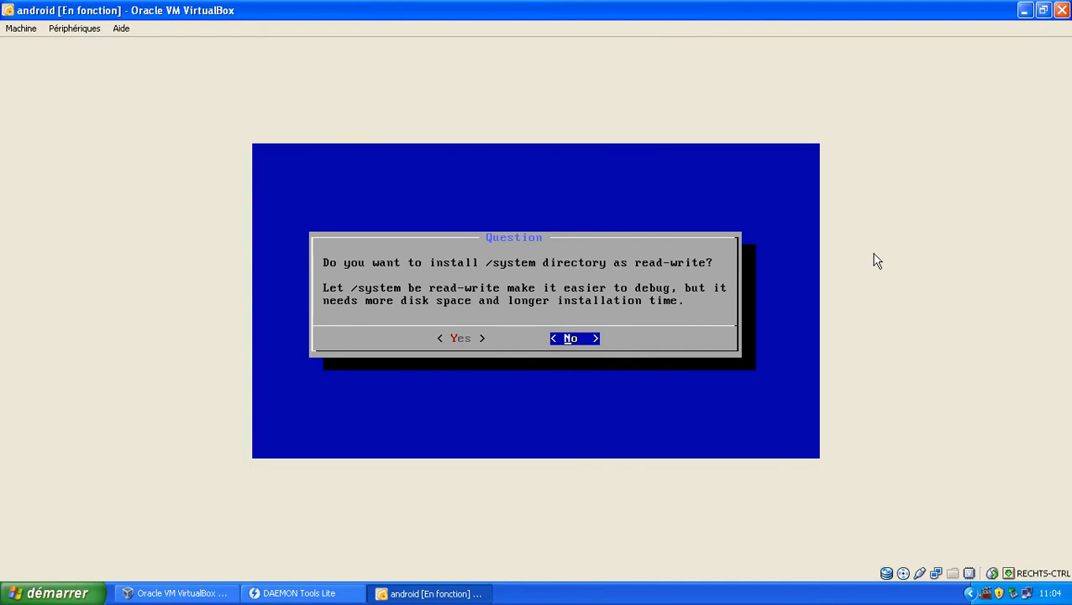
{"action": "key", "text": "Return"}
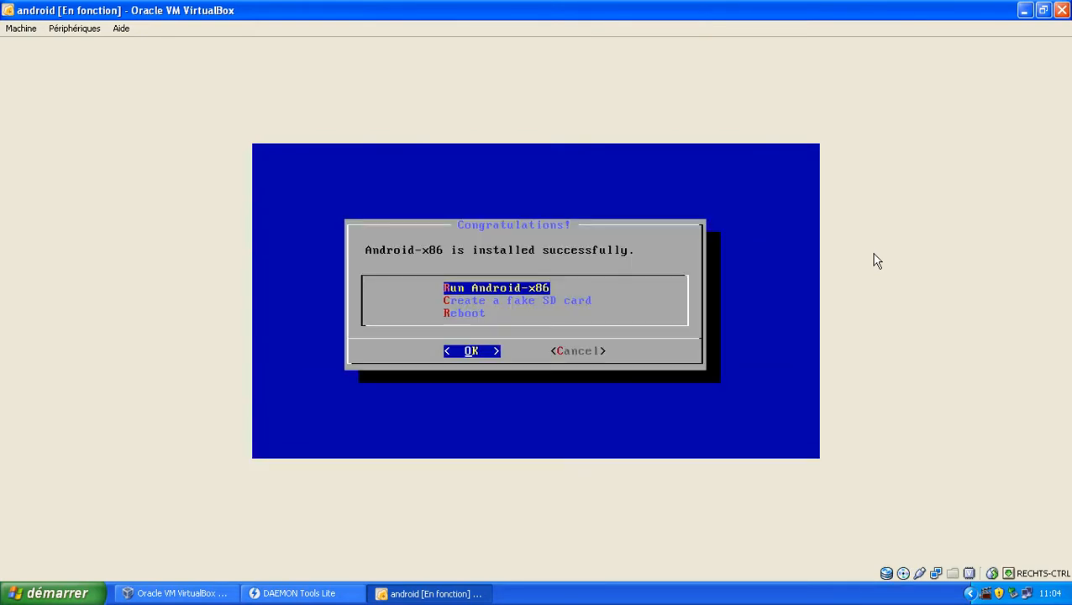
Step: Run the newly installed Android-x86 and unlock its home screen
{"action": "key", "text": "Return"}
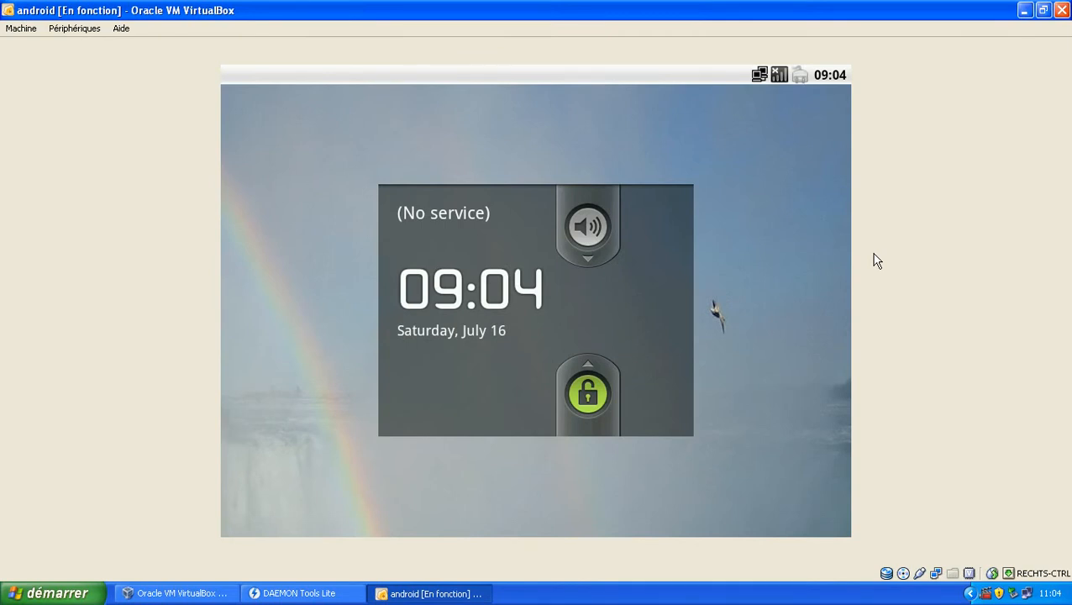
{"action": "key", "text": "Menu"}
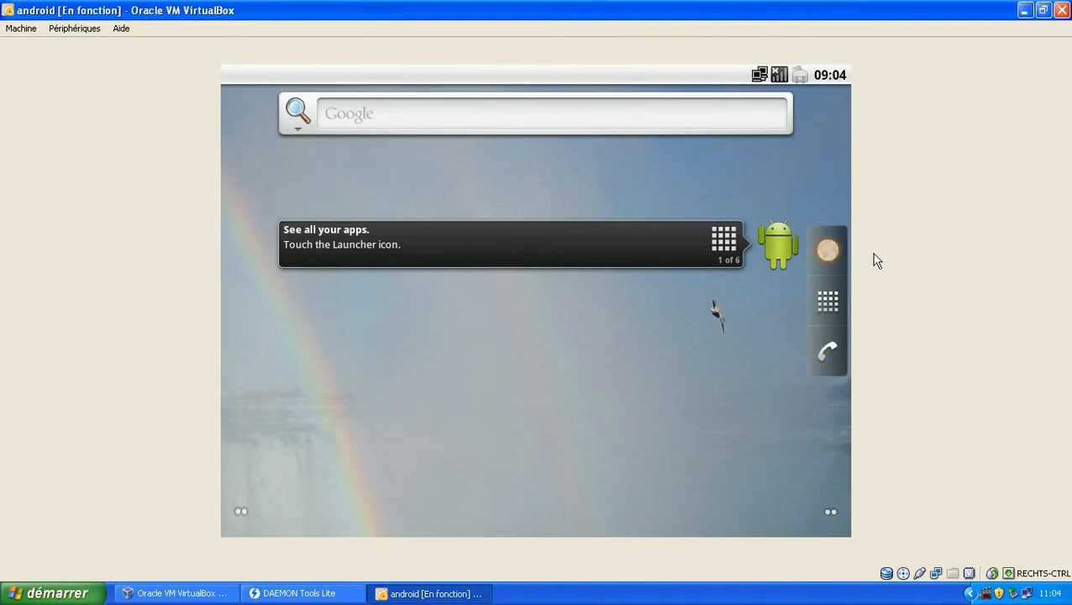
Step: Show all Android applications and open Settings
{"action": "key", "text": "Down"}
{"action": "key", "text": "Return"}
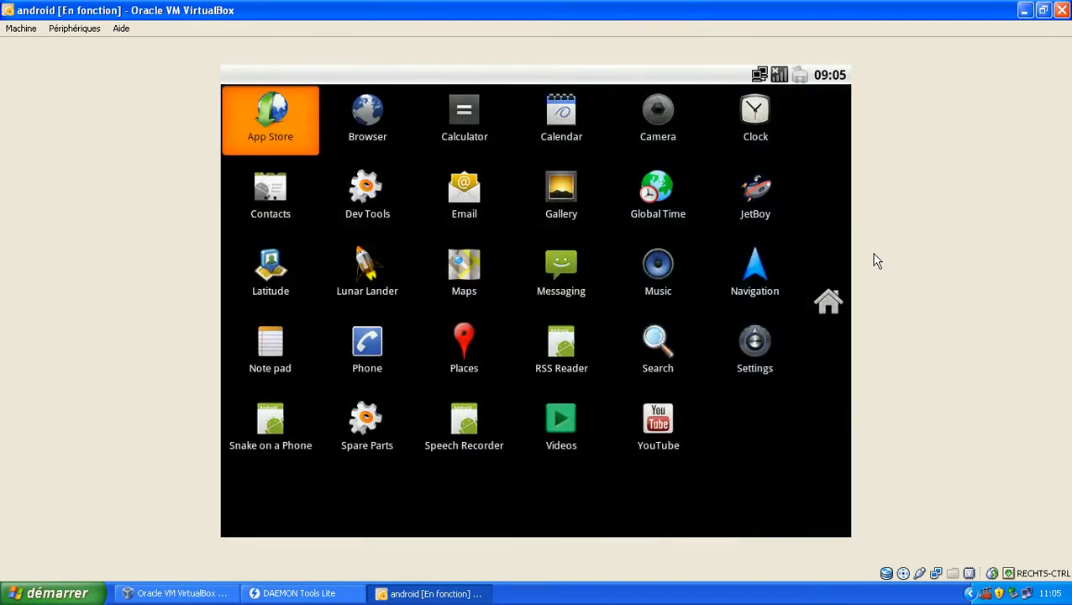
{"action": "key", "text": "Down"}
{"action": "key", "text": "Down"}
{"action": "key", "text": "Down"}
{"action": "key", "text": "Right"}
{"action": "key", "text": "Right"}
{"action": "key", "text": "Right"}
{"action": "key", "text": "Right"}
{"action": "key", "text": "Right"}
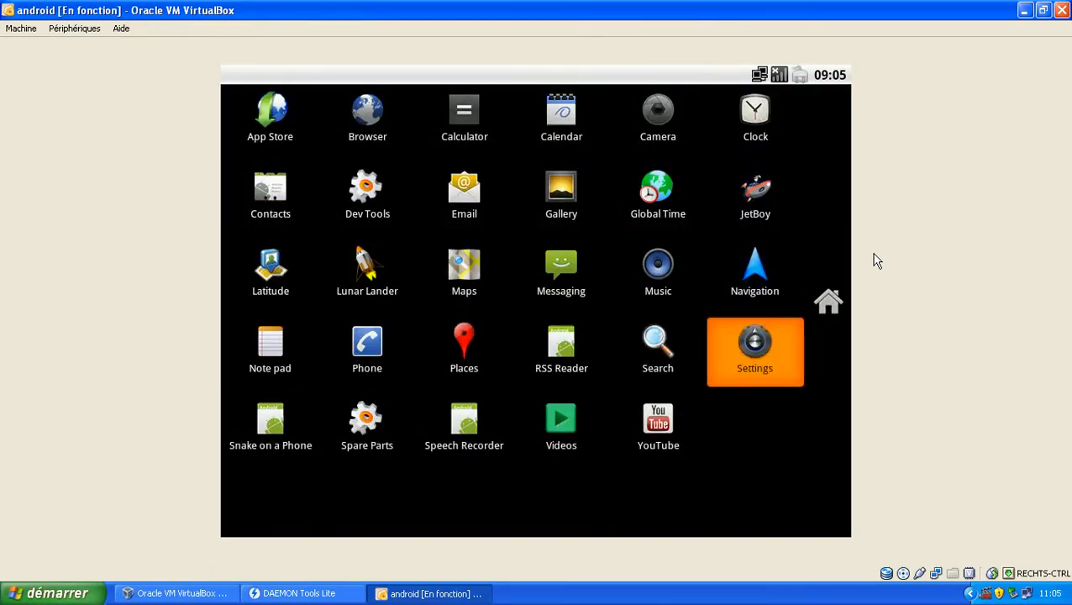
{"action": "key", "text": "Return"}
Step: Open the Language & keyboard settings
{"action": "key", "text": "Down"}
{"action": "key", "text": "Down"}
{"action": "key", "text": "Down"}
{"action": "key", "text": "Down"}
{"action": "key", "text": "Down"}
{"action": "key", "text": "Down"}
{"action": "key", "text": "Down"}
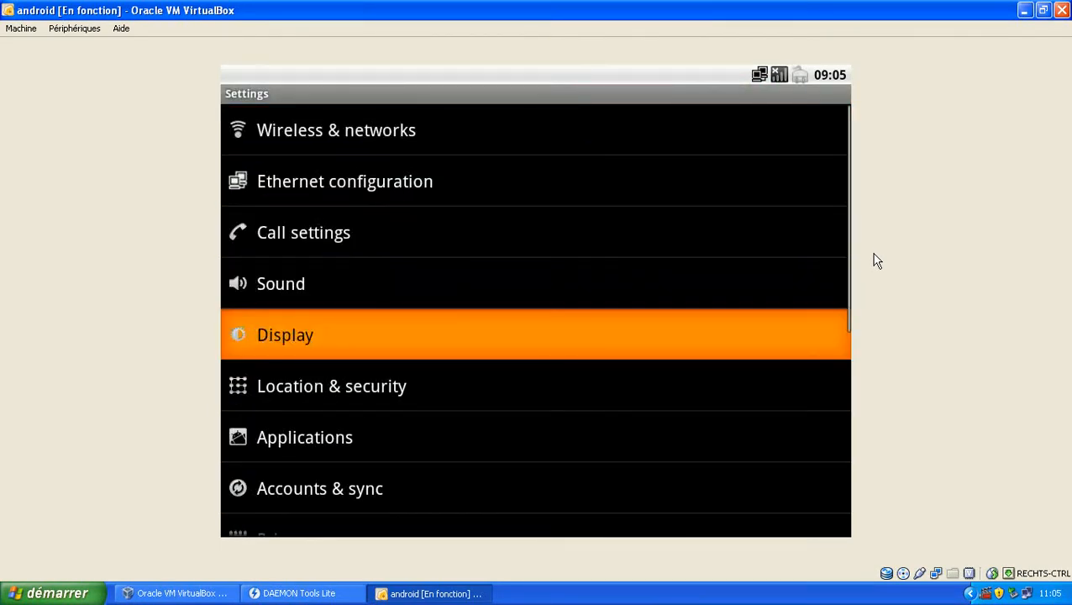
{"action": "key", "text": "Down"}
{"action": "key", "text": "Down"}
{"action": "key", "text": "Down"}
{"action": "key", "text": "Down"}
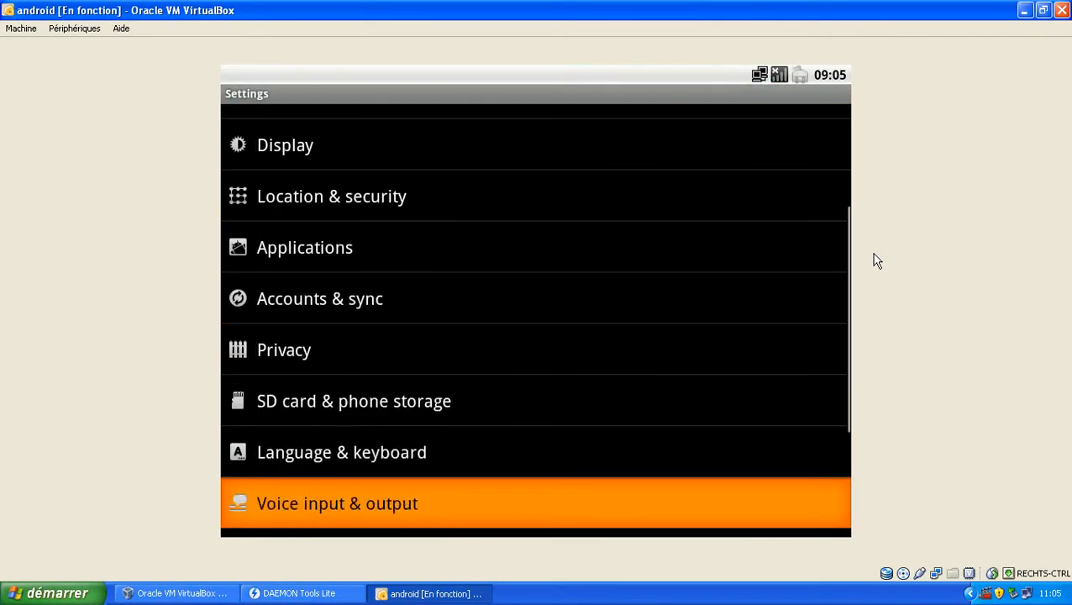
{"action": "key", "text": "Up"}
{"action": "key", "text": "Return"}
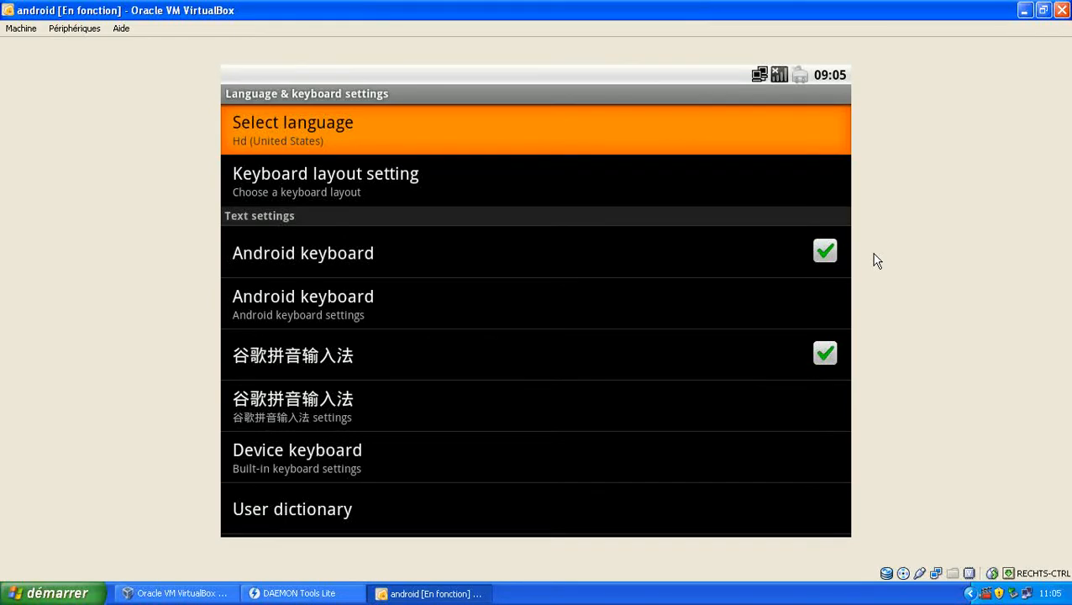
Step: Set the Android system language to French (Belgium)
{"action": "key", "text": "Return"}
{"action": "key", "text": "Down"}
{"action": "key", "text": "Down"}
{"action": "key", "text": "Down"}
{"action": "key", "text": "Down"}
{"action": "key", "text": "Down"}
{"action": "key", "text": "Down"}
{"action": "key", "text": "Down"}
{"action": "key", "text": "Down"}
{"action": "key", "text": "Down"}
{"action": "key", "text": "Down"}
{"action": "key", "text": "Down"}
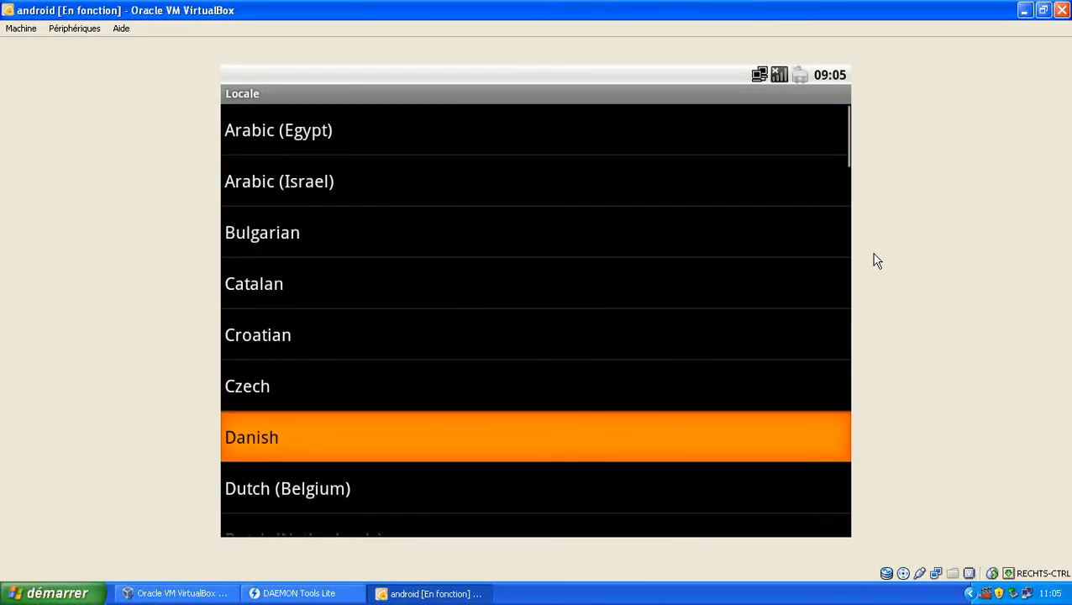
{"action": "key", "text": "Down"}
{"action": "key", "text": "Down"}
{"action": "key", "text": "Down"}
{"action": "key", "text": "Down"}
{"action": "key", "text": "Down"}
{"action": "key", "text": "Down"}
{"action": "key", "text": "Down"}
{"action": "key", "text": "Down"}
{"action": "key", "text": "Down"}
{"action": "key", "text": "Down"}
{"action": "key", "text": "Down"}
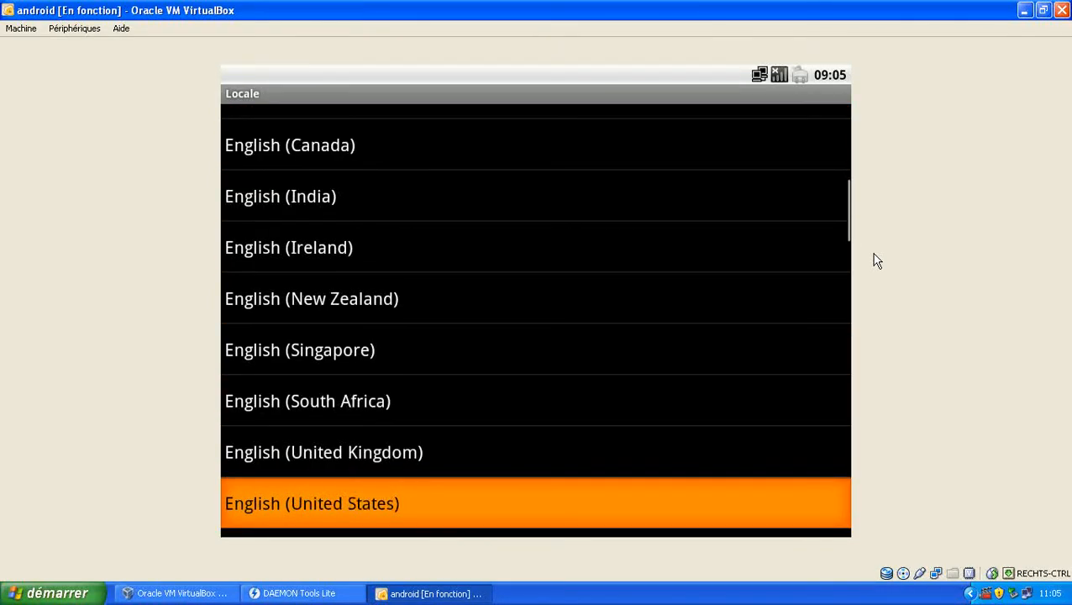
{"action": "key", "text": "Up"}
{"action": "key", "text": "Return"}
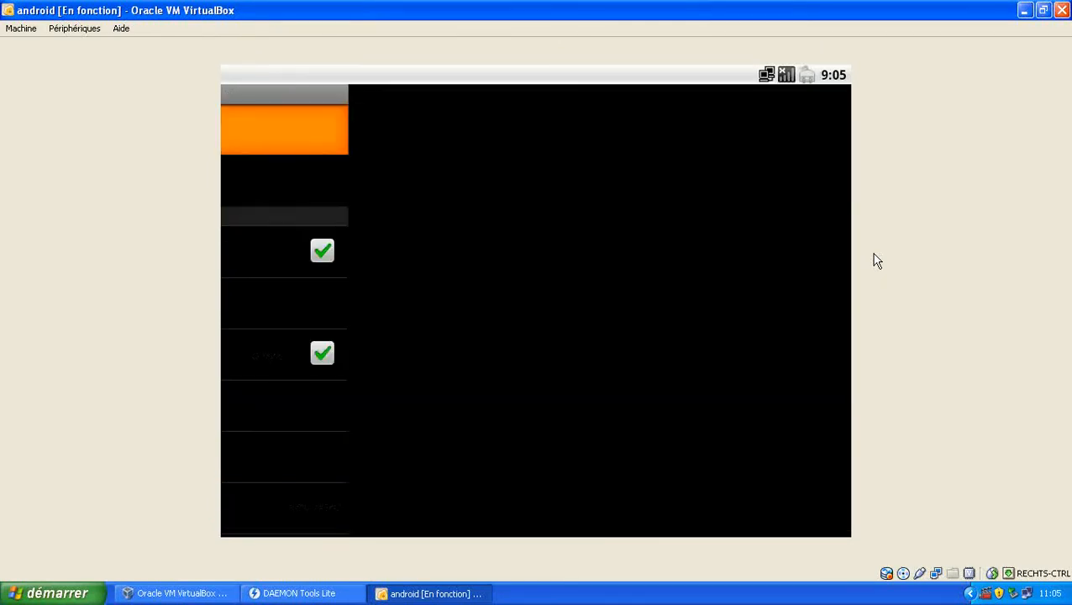
Step: View the available keyboard layouts and return to the language and keyboard settings without choosing one
{"action": "key", "text": "Down"}
{"action": "key", "text": "Return"}
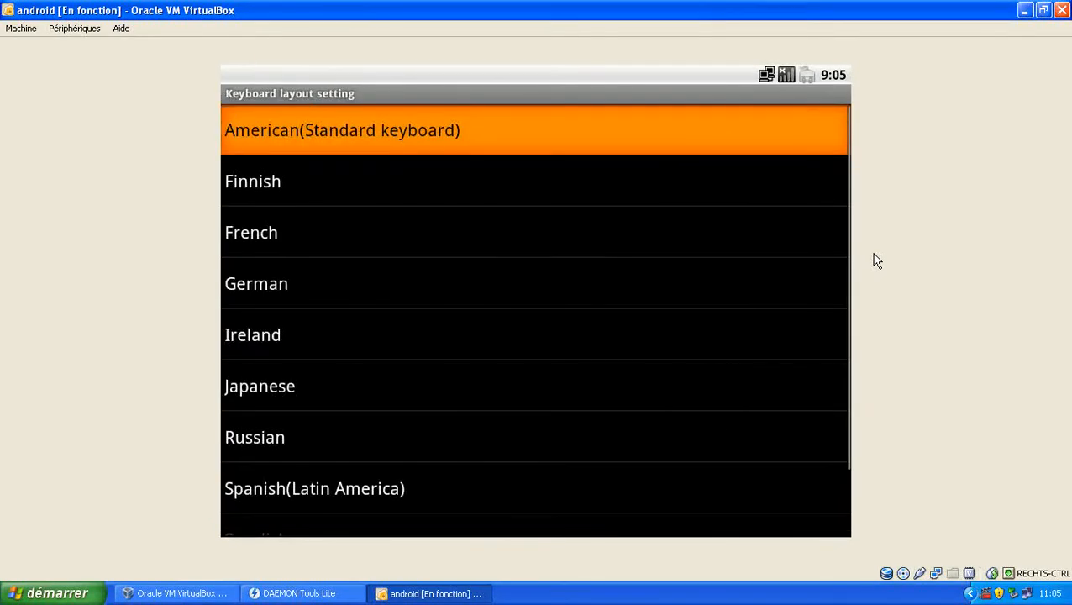
{"action": "key", "text": "Escape"}
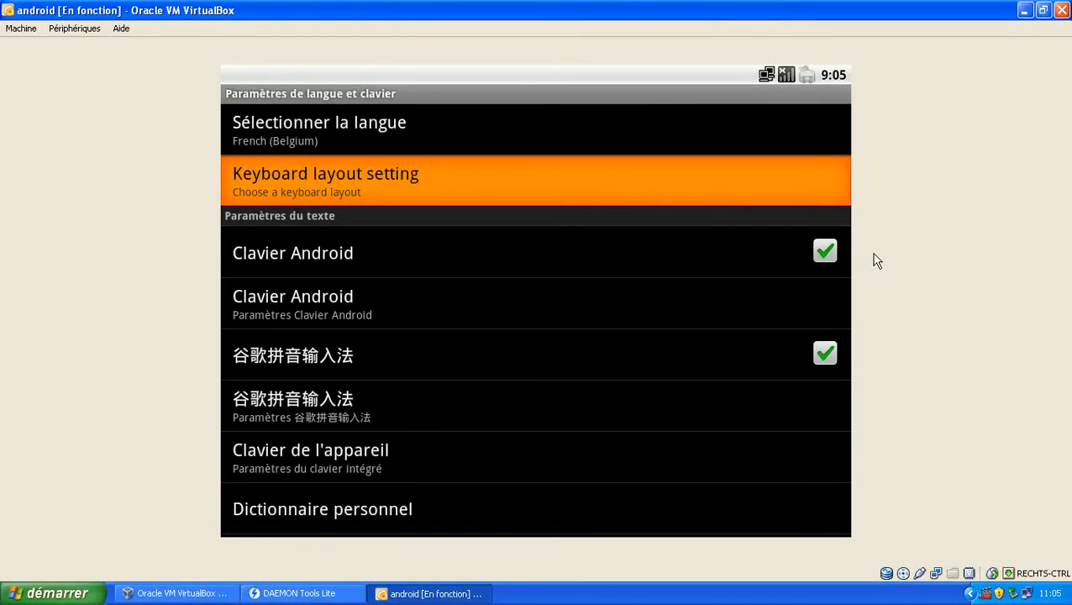
Step: Disable the 谷歌拼音输入法 (Google Pinyin) input method
{"action": "key", "text": "Down"}
{"action": "key", "text": "Down"}
{"action": "key", "text": "Down"}
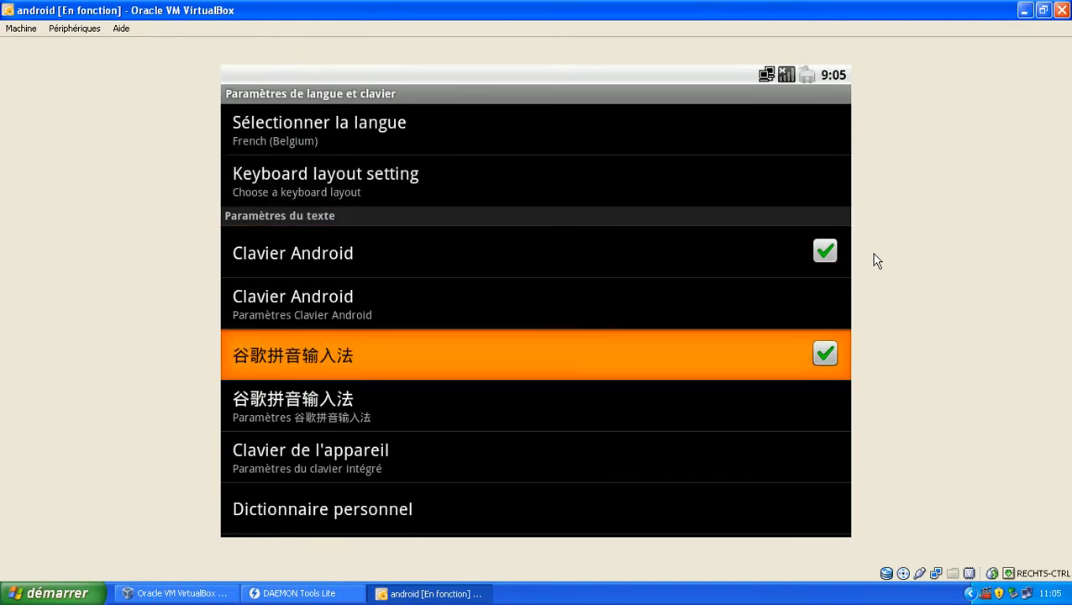
{"action": "key", "text": "Return"}
Step: Enable French (Belgium) as an input language for the Android keyboard and leave the settings for the application list
{"action": "key", "text": "Up"}
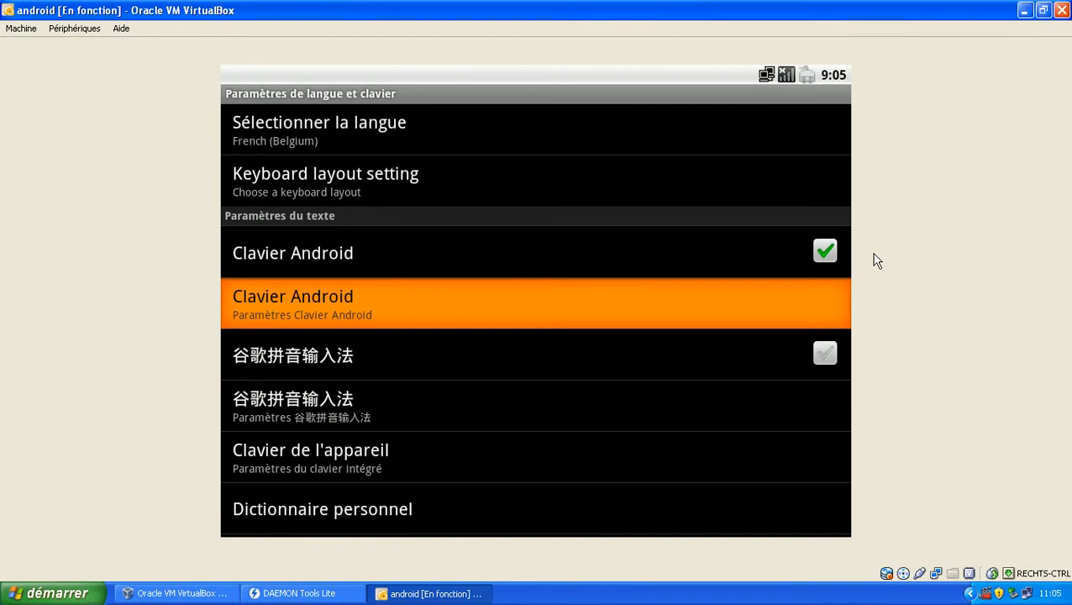
{"action": "key", "text": "Return"}
{"action": "key", "text": "Down"}
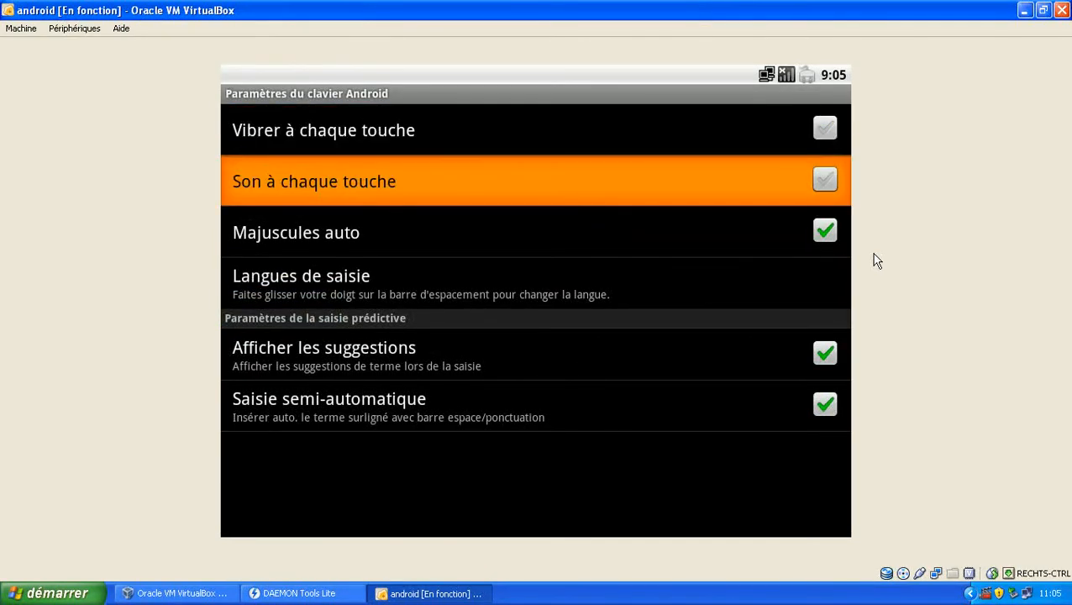
{"action": "key", "text": "Down"}
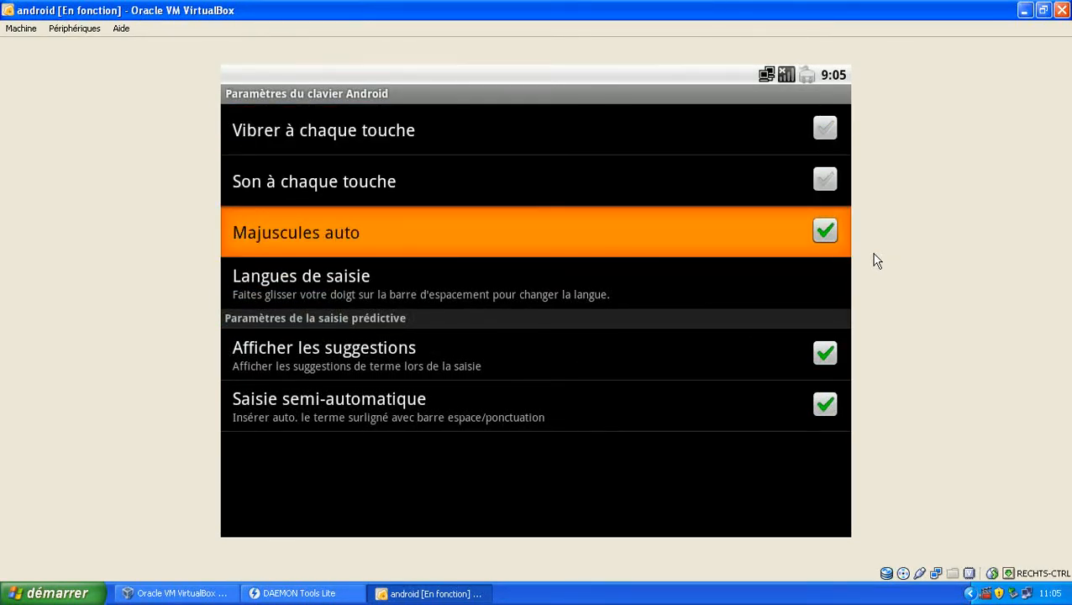
{"action": "key", "text": "Down"}
{"action": "key", "text": "Return"}
{"action": "key", "text": "Down"}
{"action": "key", "text": "Down"}
{"action": "key", "text": "Down"}
{"action": "key", "text": "Down"}
{"action": "key", "text": "Down"}
{"action": "key", "text": "Down"}
{"action": "key", "text": "Down"}
{"action": "key", "text": "Down"}
{"action": "key", "text": "Down"}
{"action": "key", "text": "Down"}
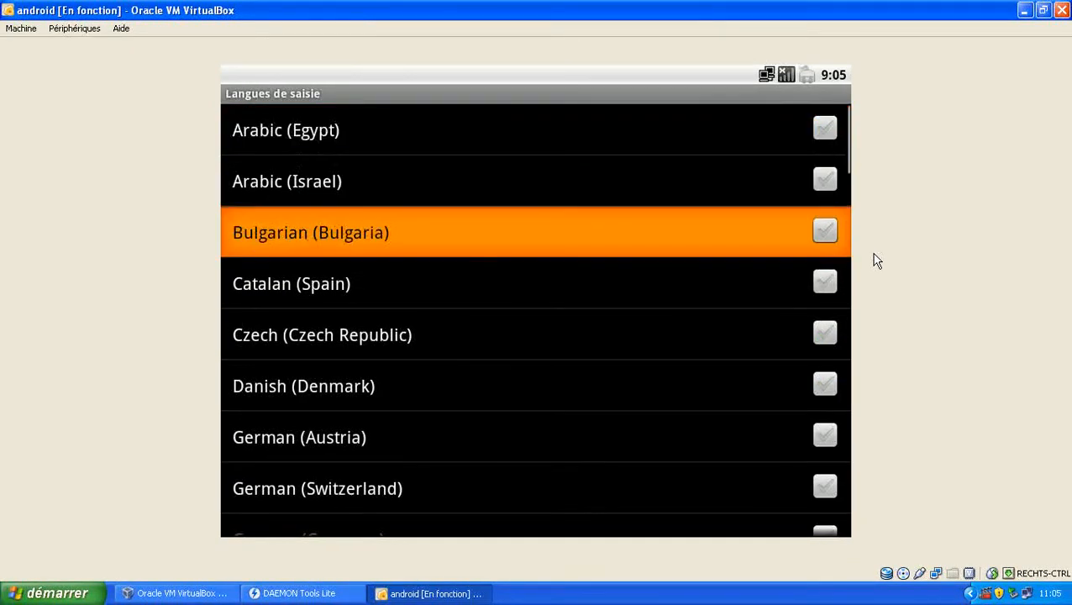
{"action": "key", "text": "Down"}
{"action": "key", "text": "Down"}
{"action": "key", "text": "Down"}
{"action": "key", "text": "Down"}
{"action": "key", "text": "Down"}
{"action": "key", "text": "Down"}
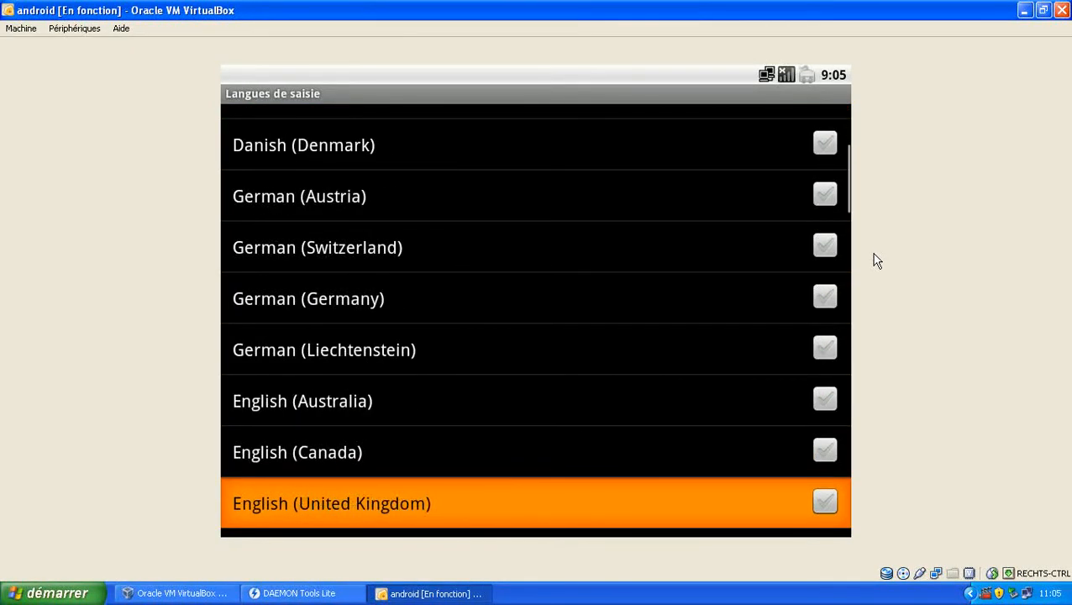
{"action": "key", "text": "Down"}
{"action": "key", "text": "Down"}
{"action": "key", "text": "Down"}
{"action": "key", "text": "Down"}
{"action": "key", "text": "Down"}
{"action": "key", "text": "Down"}
{"action": "key", "text": "Down"}
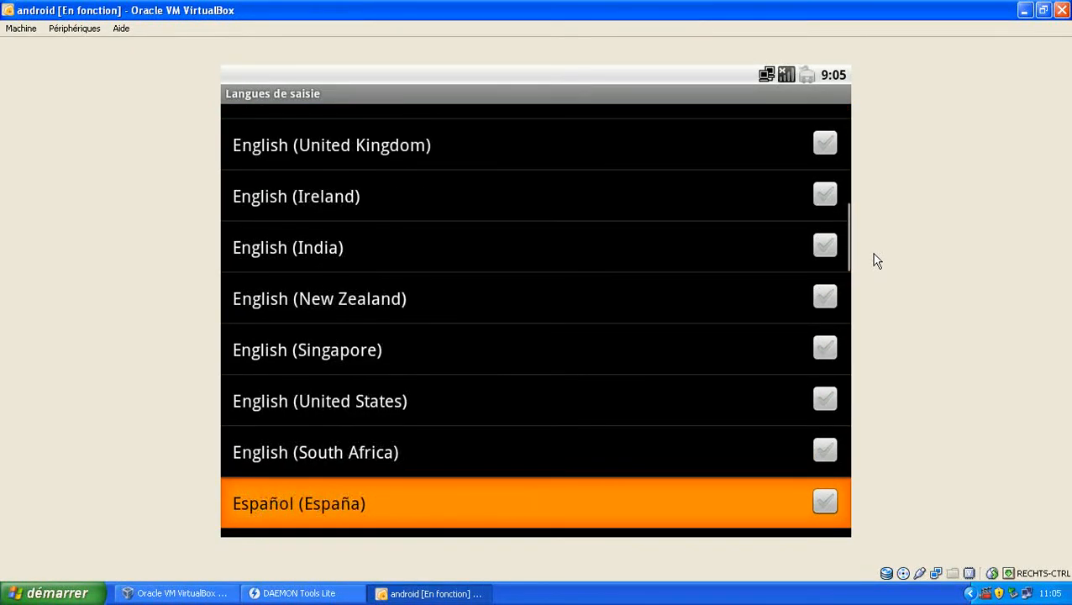
{"action": "key", "text": "Up"}
{"action": "key", "text": "Return"}
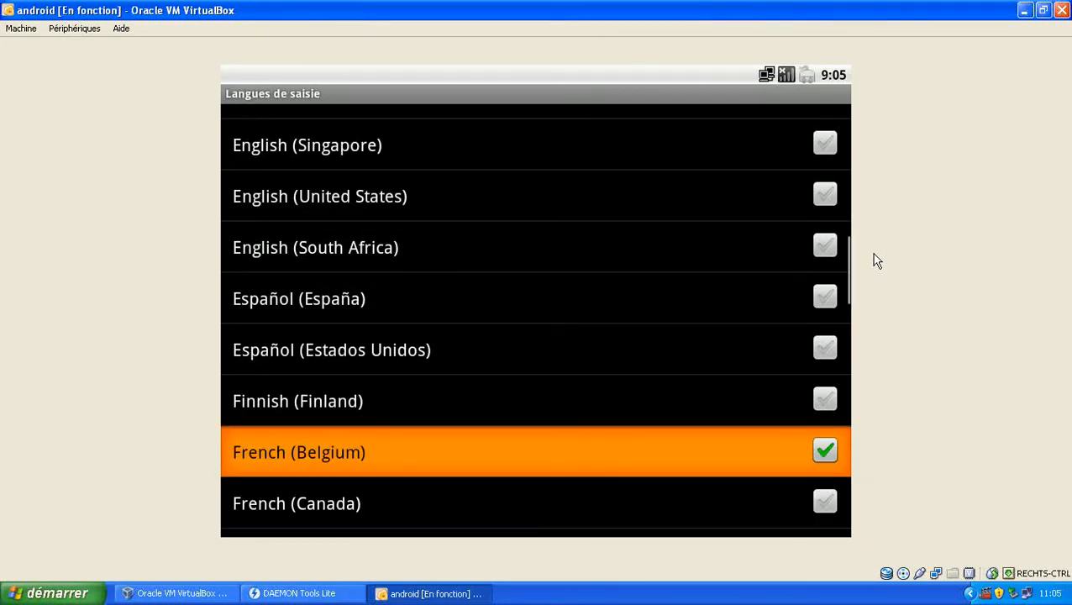
{"action": "key", "text": "Escape"}
{"action": "key", "text": "Escape"}
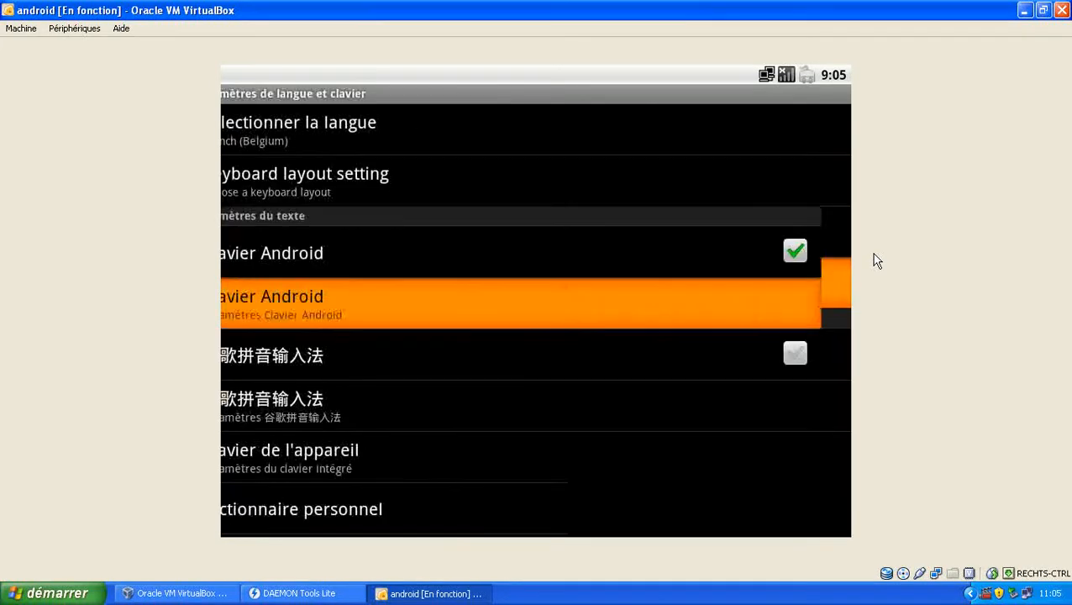
{"action": "key", "text": "Escape"}
{"action": "key", "text": "Escape"}
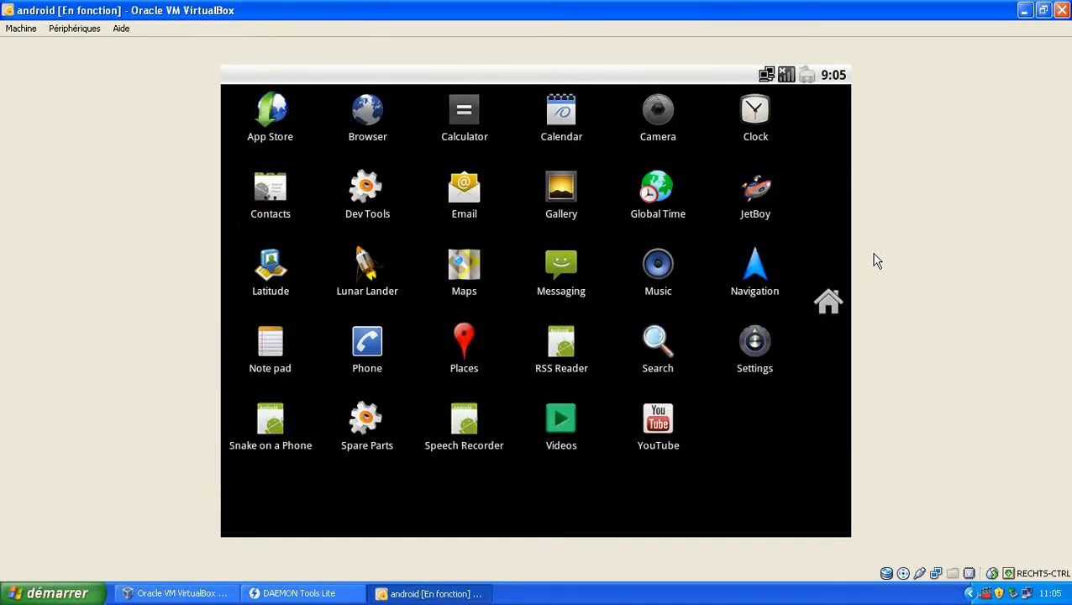
Step: Launch YouTube from the application list and accept its terms of use
{"action": "key", "text": "Up"}
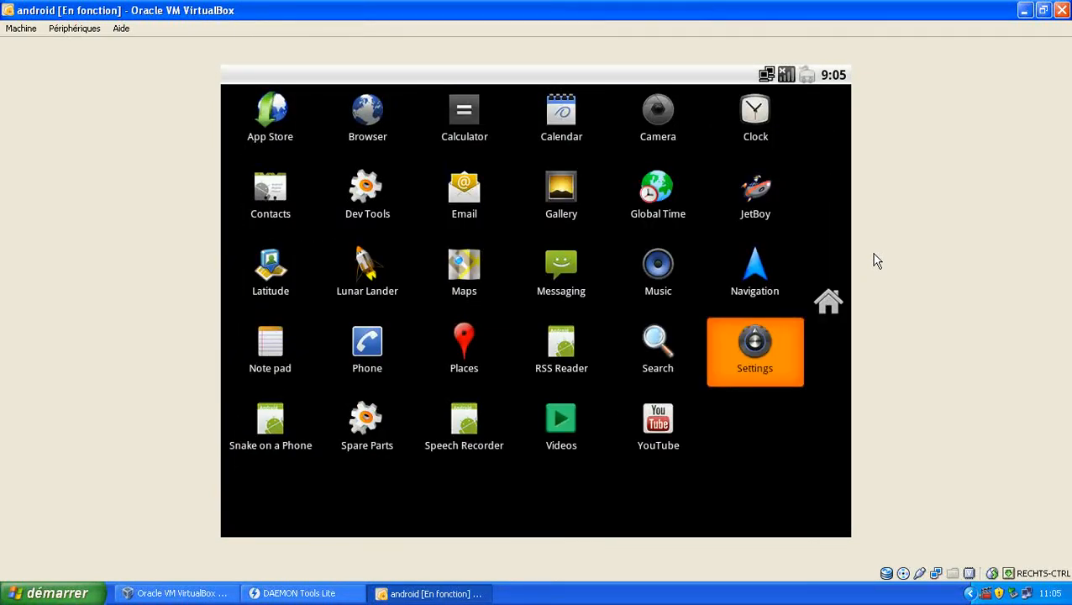
{"action": "key", "text": "Up"}
{"action": "key", "text": "Left"}
{"action": "key", "text": "Up"}
{"action": "key", "text": "Up"}
{"action": "key", "text": "Left"}
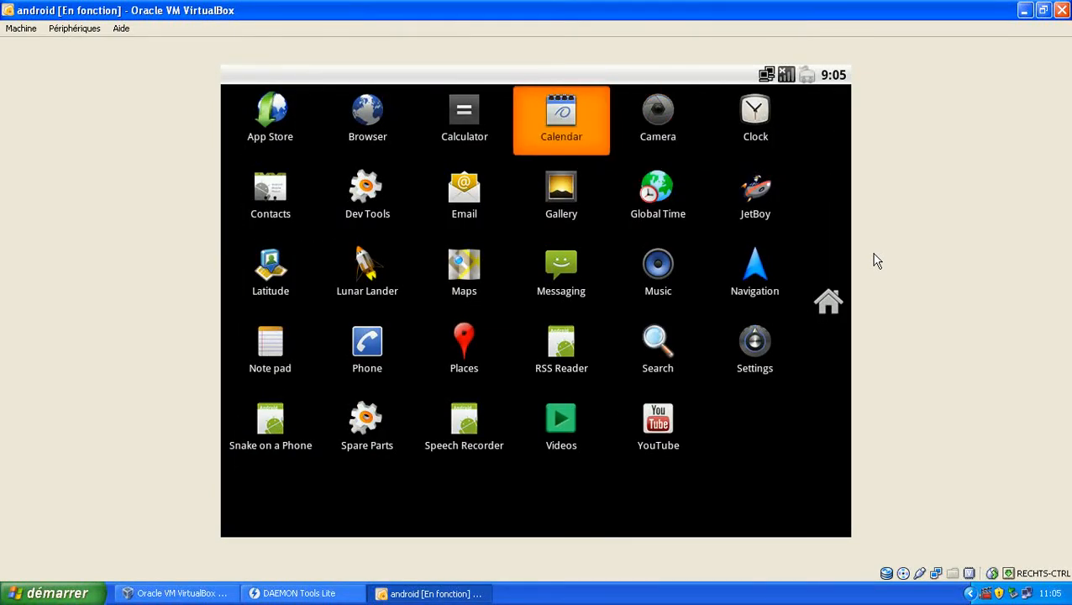
{"action": "key", "text": "Left"}
{"action": "key", "text": "Down"}
{"action": "key", "text": "Down"}
{"action": "key", "text": "Left"}
{"action": "key", "text": "Down"}
{"action": "key", "text": "Right"}
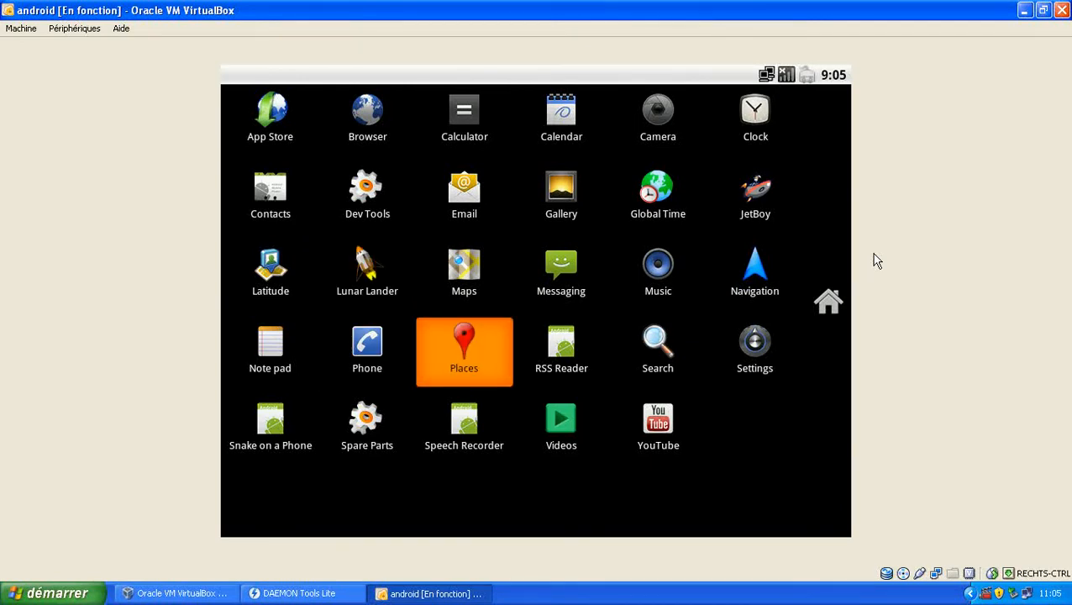
{"action": "key", "text": "Down"}
{"action": "key", "text": "Right"}
{"action": "key", "text": "Right"}
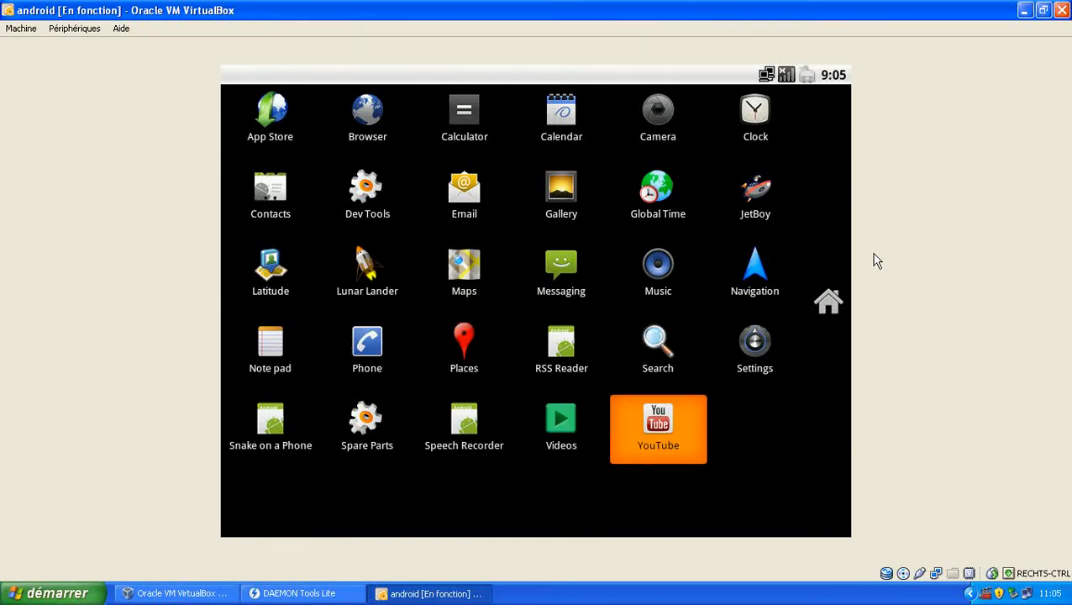
{"action": "key", "text": "Return"}
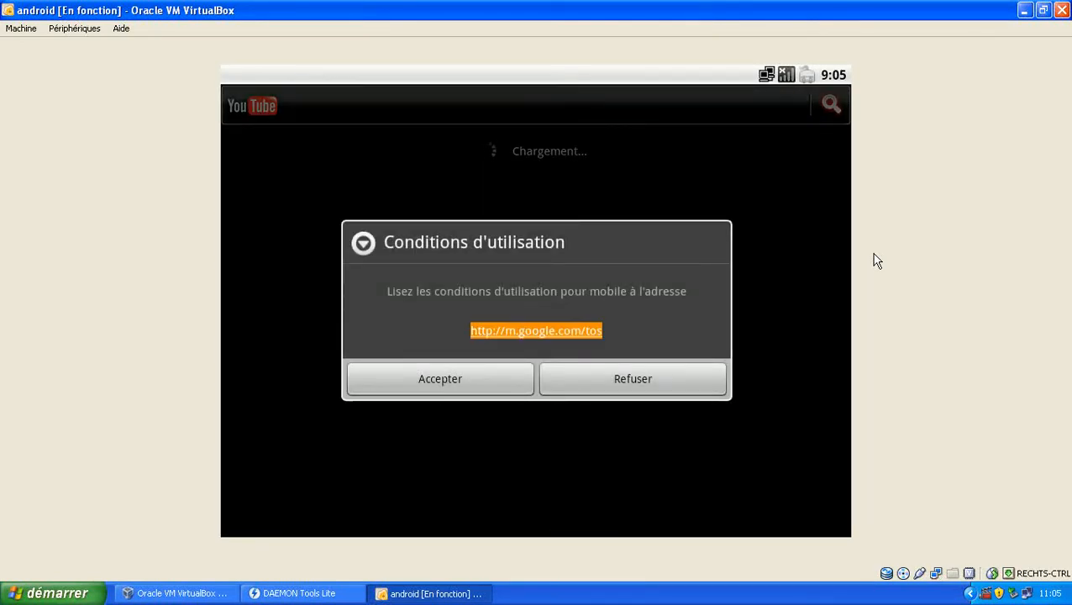
{"action": "key", "text": "Down"}
{"action": "key", "text": "Return"}
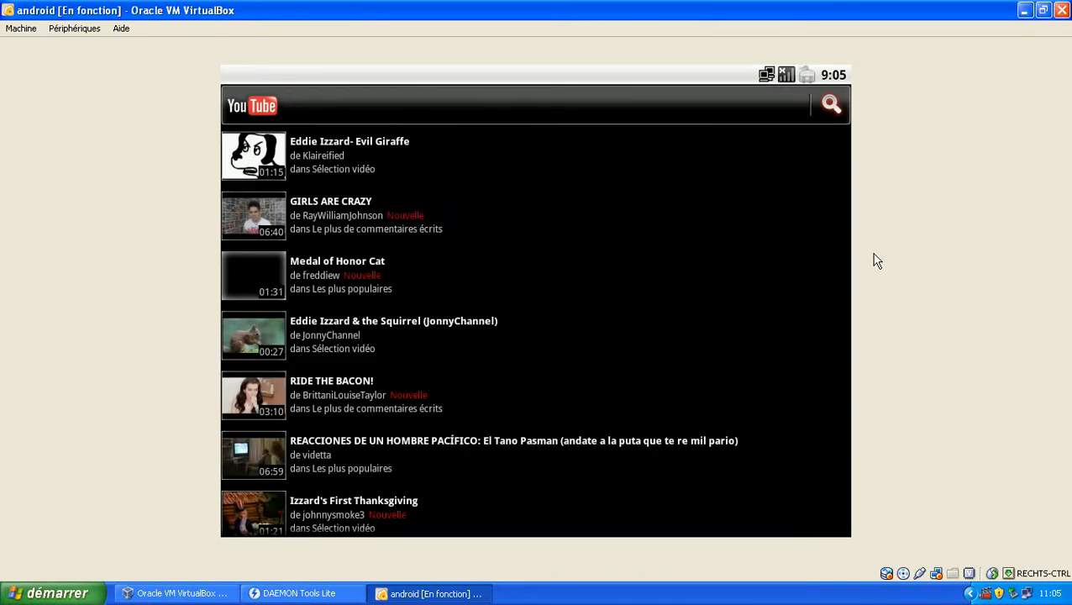
Step: Search YouTube for "draytane"
{"action": "key", "text": "Return"}
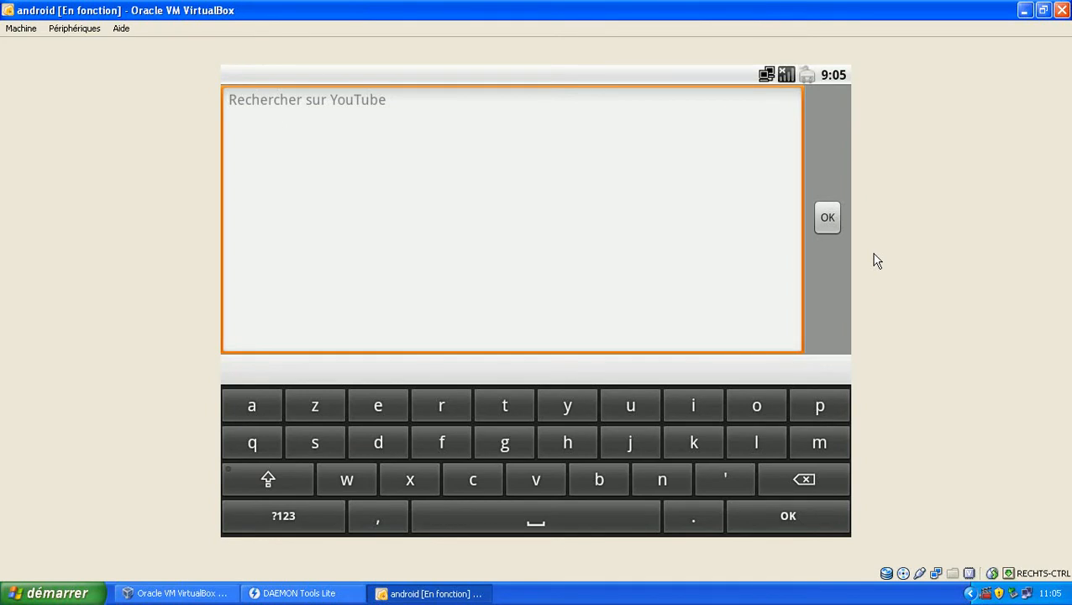
{"action": "type", "text": "drq"}
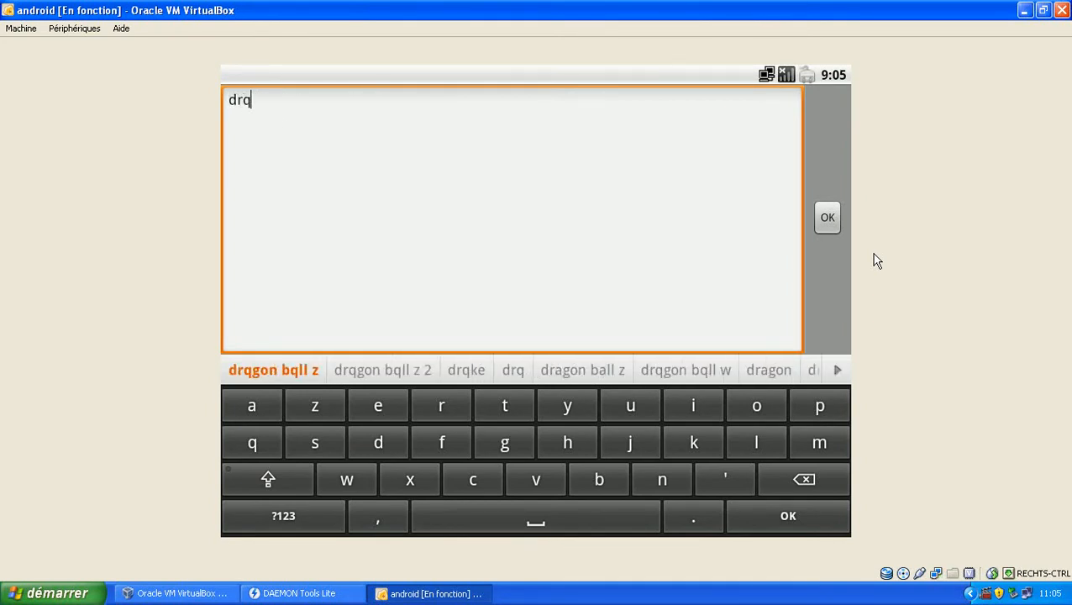
{"action": "key", "text": "BackSpace"}
{"action": "type", "text": "a"}
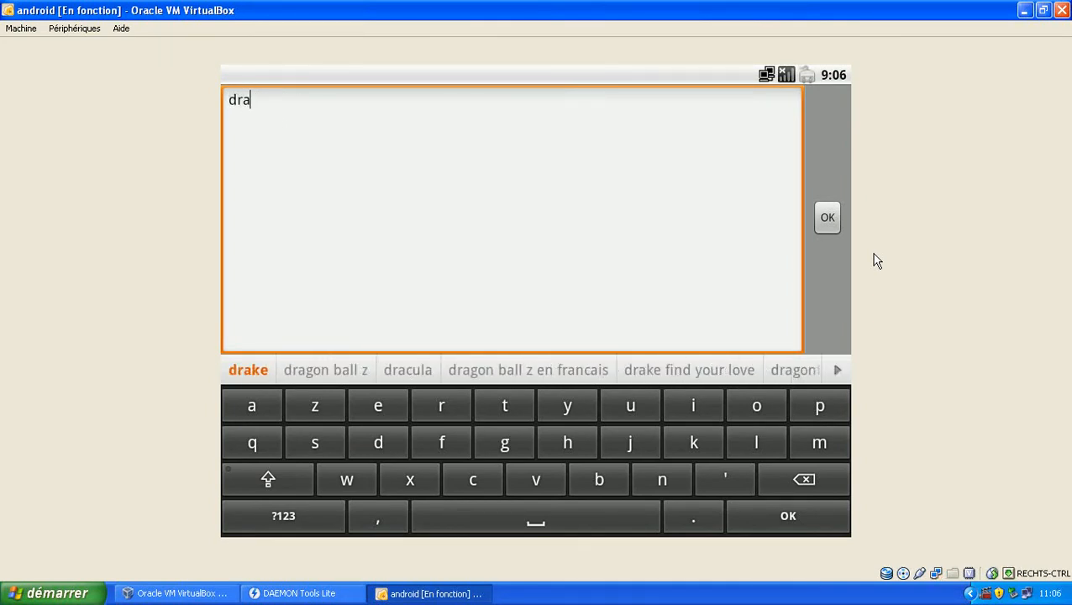
{"action": "type", "text": "ytane"}
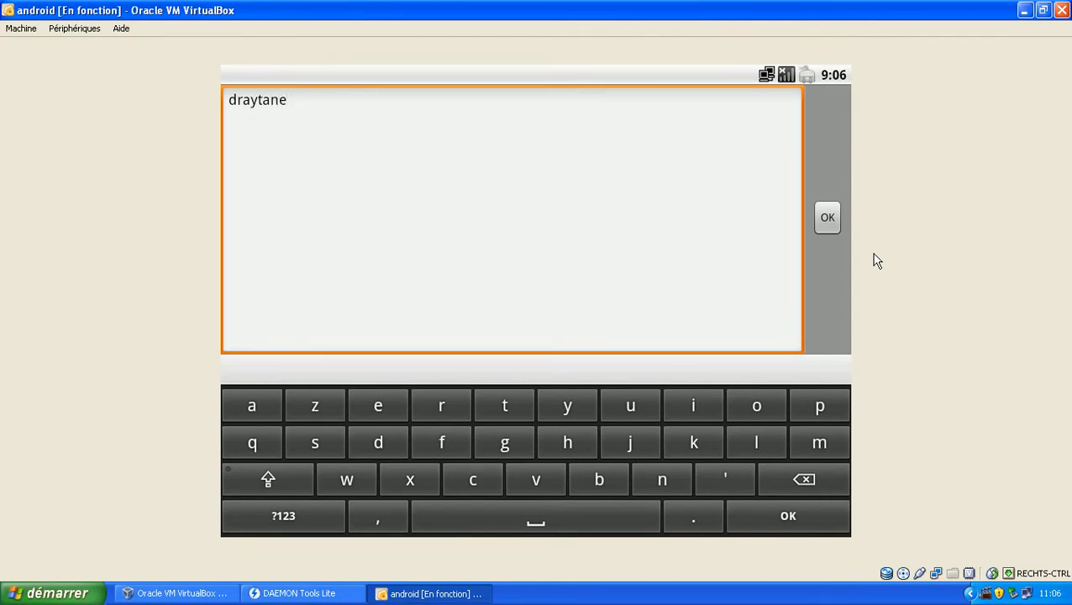
{"action": "key", "text": "Return"}
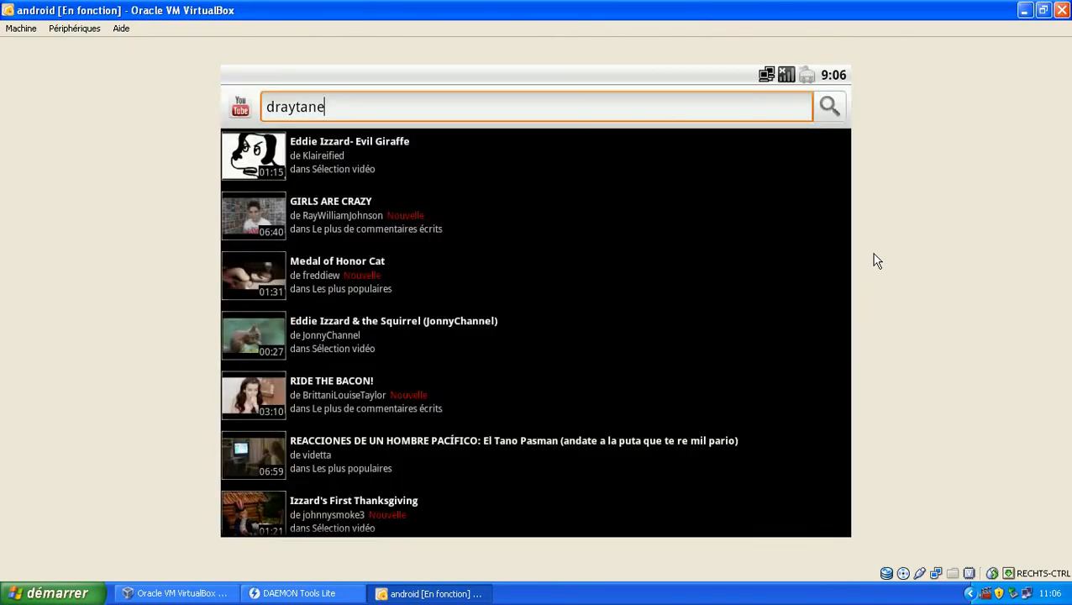
Step: Play the video "draytane video présentation linux ubuntu 11.04" from the search results
{"action": "key", "text": "Down"}
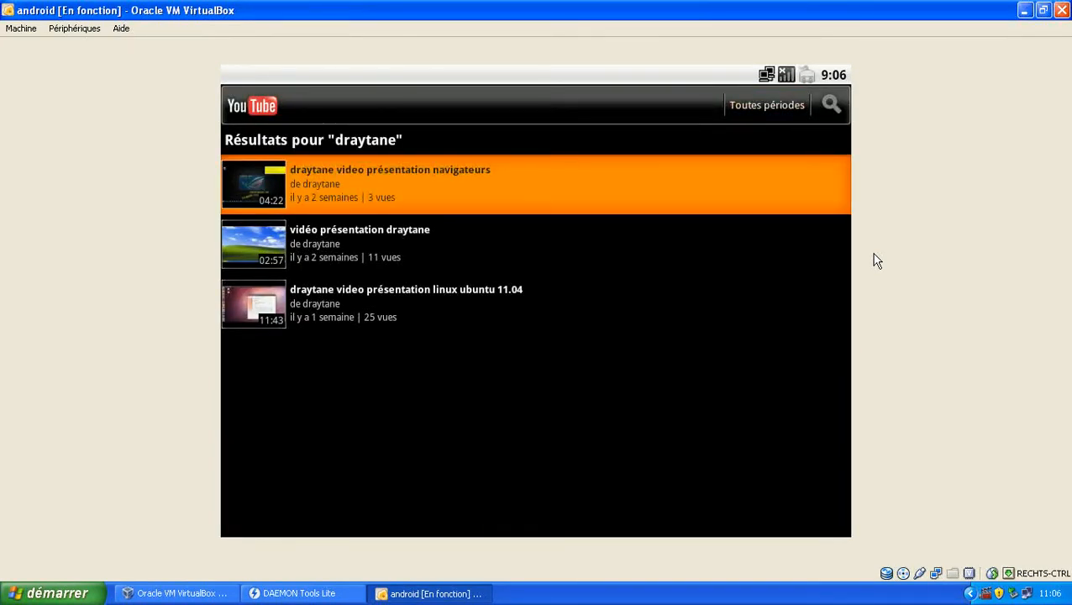
{"action": "key", "text": "Down"}
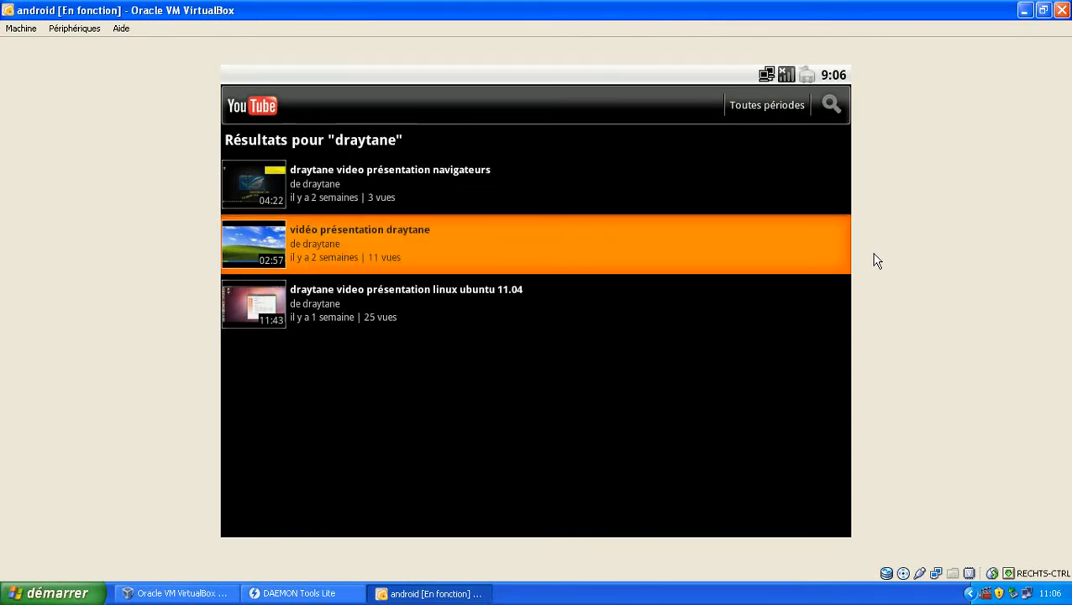
{"action": "key", "text": "Down"}
{"action": "key", "text": "Return"}
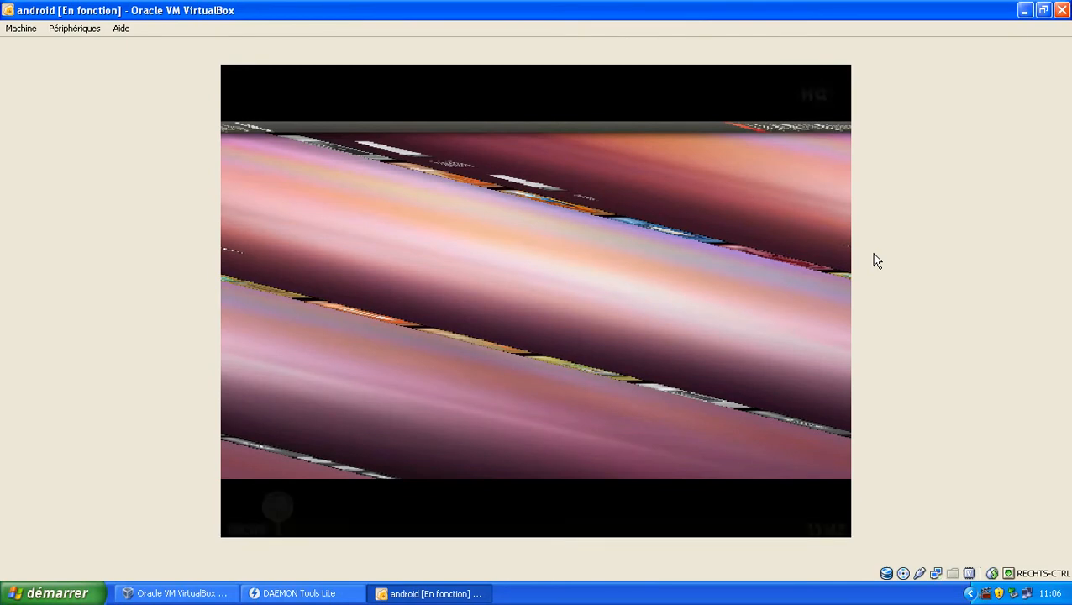
Step: Play the search results "vidéo présentation draytane" and "draytane video présentation navigateurs" one after the other
{"action": "key", "text": "Escape"}
{"action": "key", "text": "Up"}
{"action": "key", "text": "Return"}
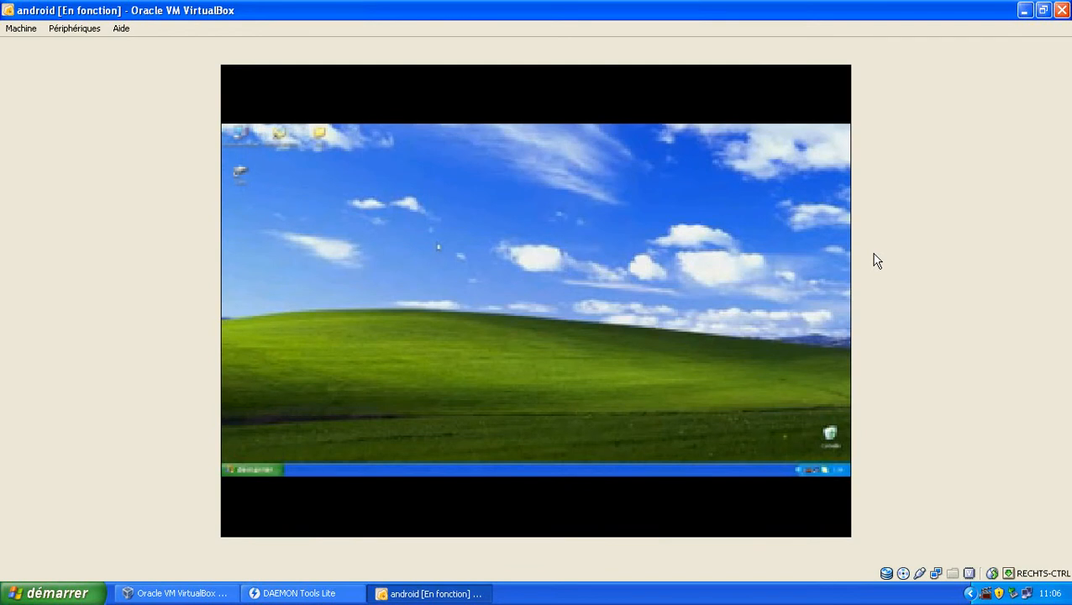
{"action": "key", "text": "Escape"}
{"action": "key", "text": "Up"}
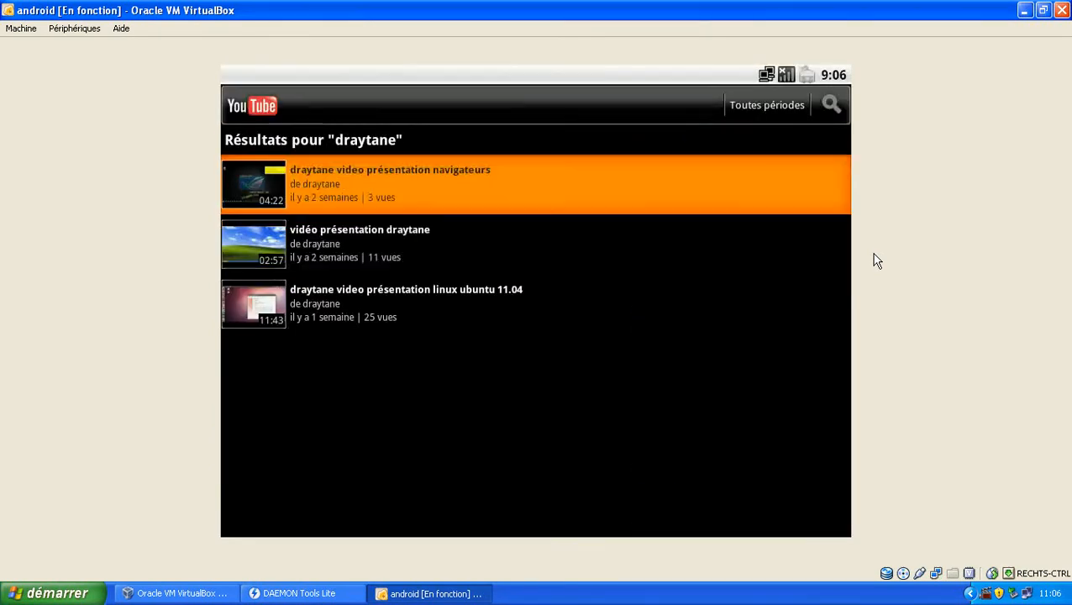
{"action": "key", "text": "Return"}
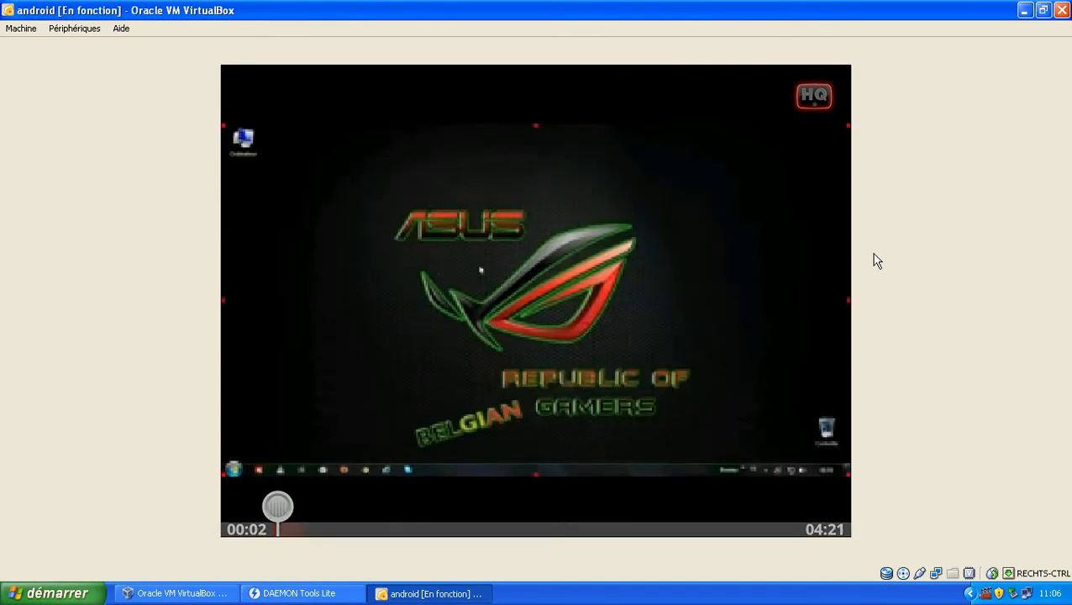
Step: Leave YouTube for the application list and launch App Store
{"action": "key", "text": "Escape"}
{"action": "key", "text": "Escape"}
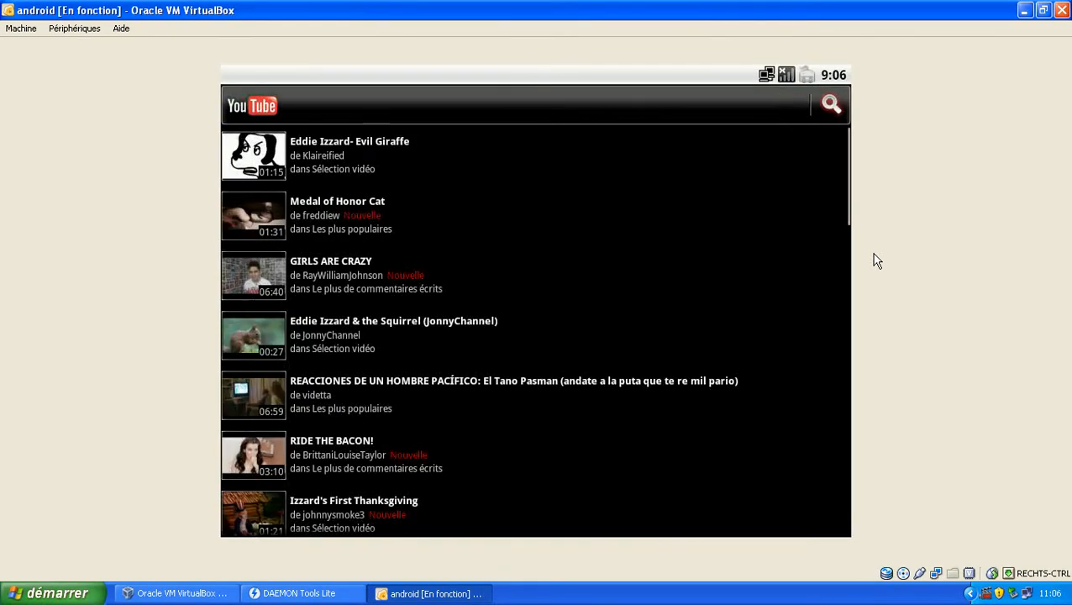
{"action": "key", "text": "Escape"}
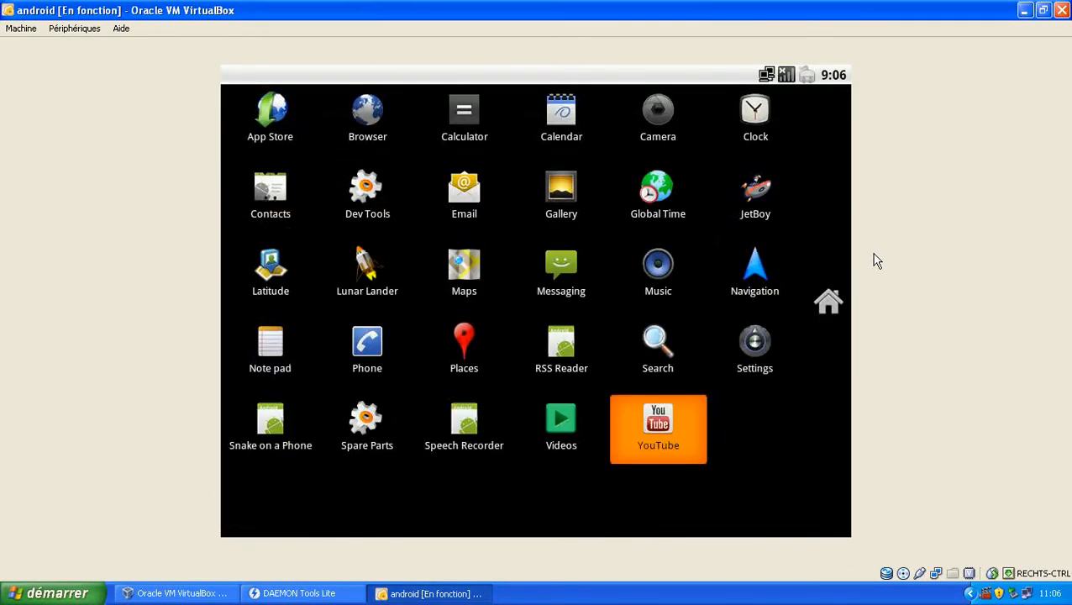
{"action": "key", "text": "Left"}
{"action": "key", "text": "Left"}
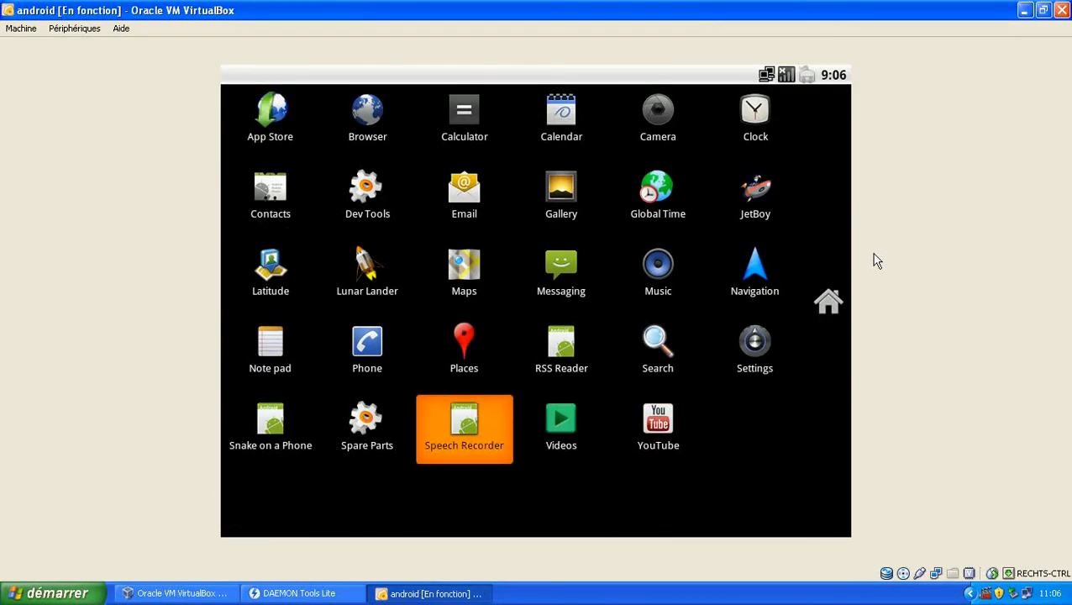
{"action": "key", "text": "Left"}
{"action": "key", "text": "Left"}
{"action": "key", "text": "Up"}
{"action": "key", "text": "Up"}
{"action": "key", "text": "Up"}
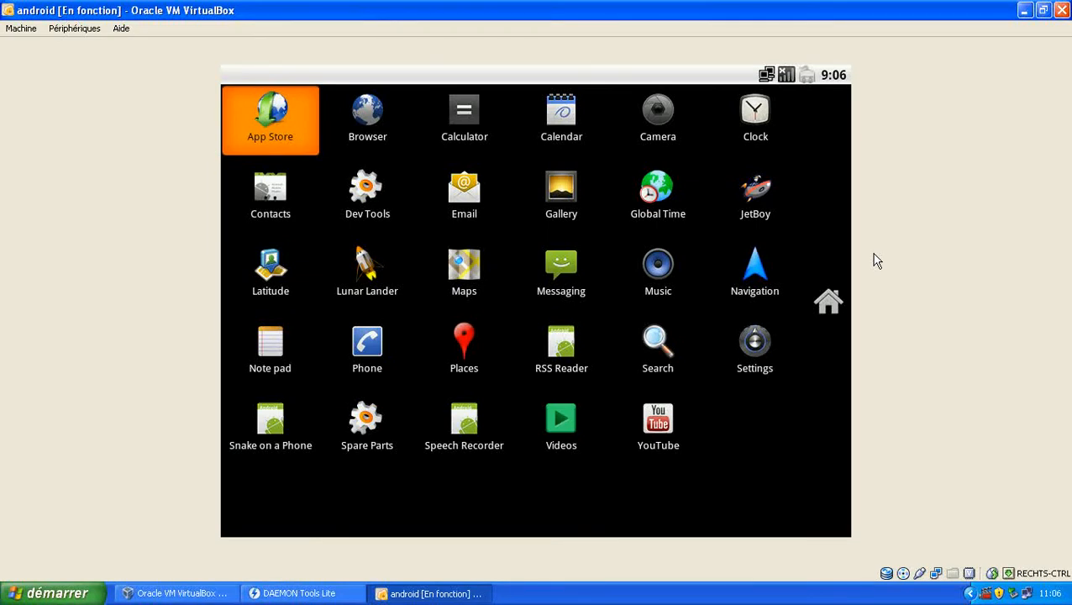
{"action": "key", "text": "Return"}
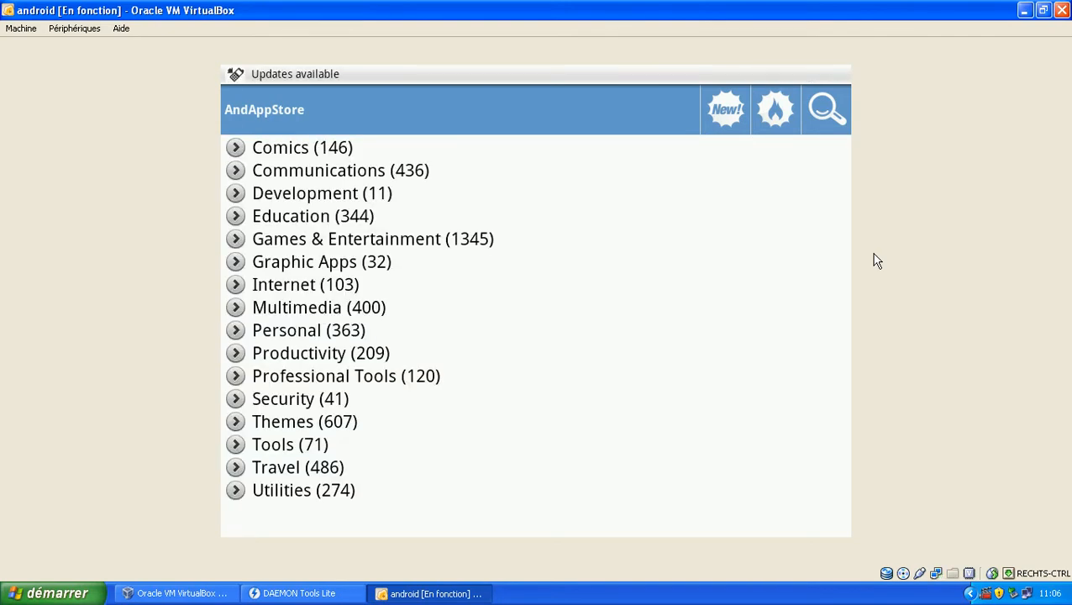
Step: Look through the AndAppStore categories down to Utilities and back up
{"action": "key", "text": "Down"}
{"action": "key", "text": "Down"}
{"action": "key", "text": "Down"}
{"action": "key", "text": "Down"}
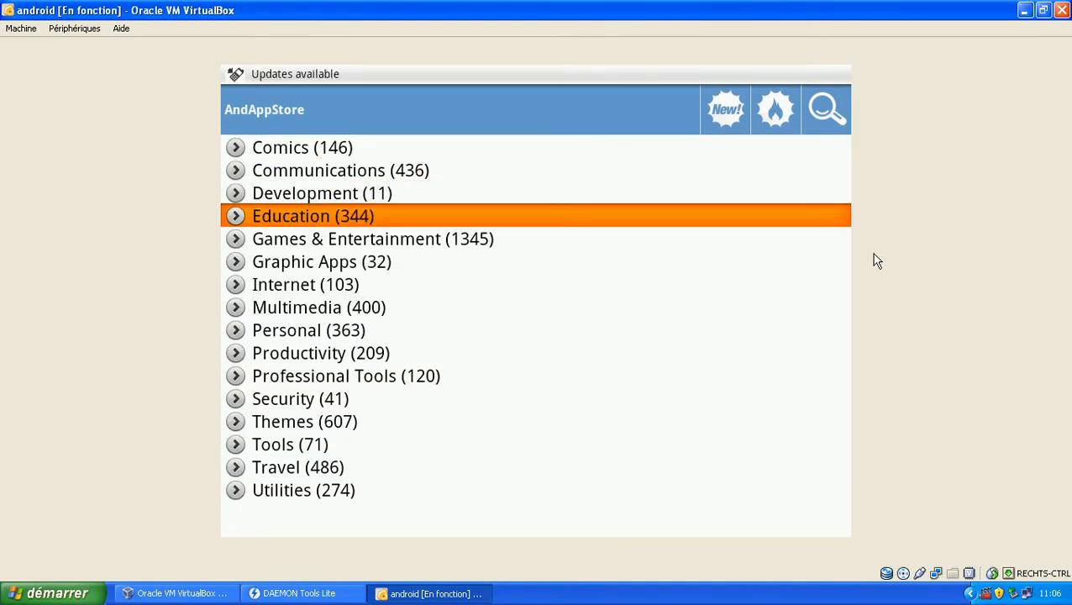
{"action": "key", "text": "Down"}
{"action": "key", "text": "Down"}
{"action": "key", "text": "Down"}
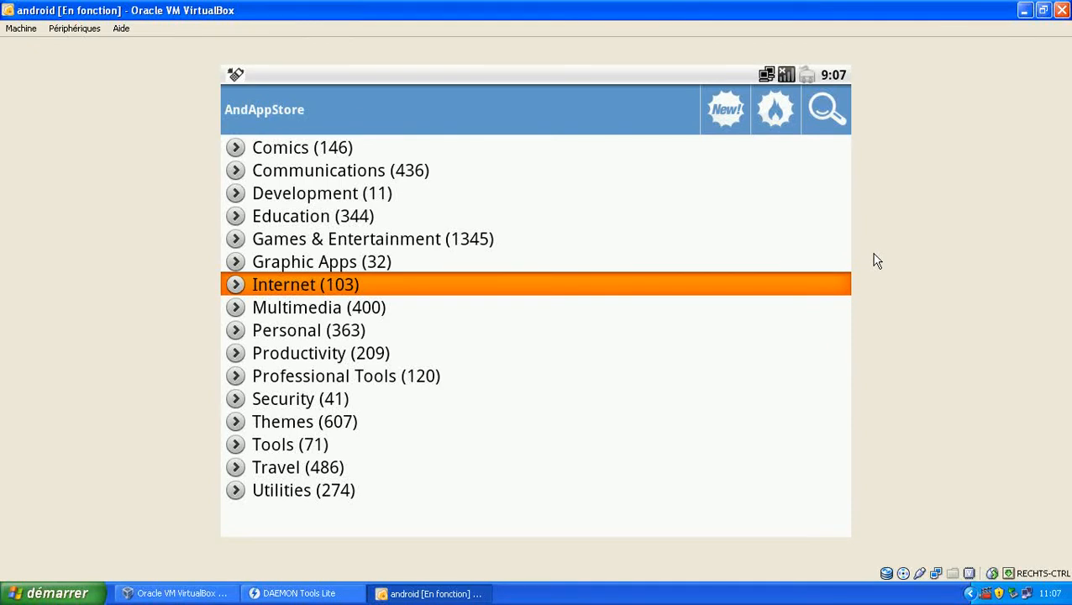
{"action": "key", "text": "Down"}
{"action": "key", "text": "Down"}
{"action": "key", "text": "Down"}
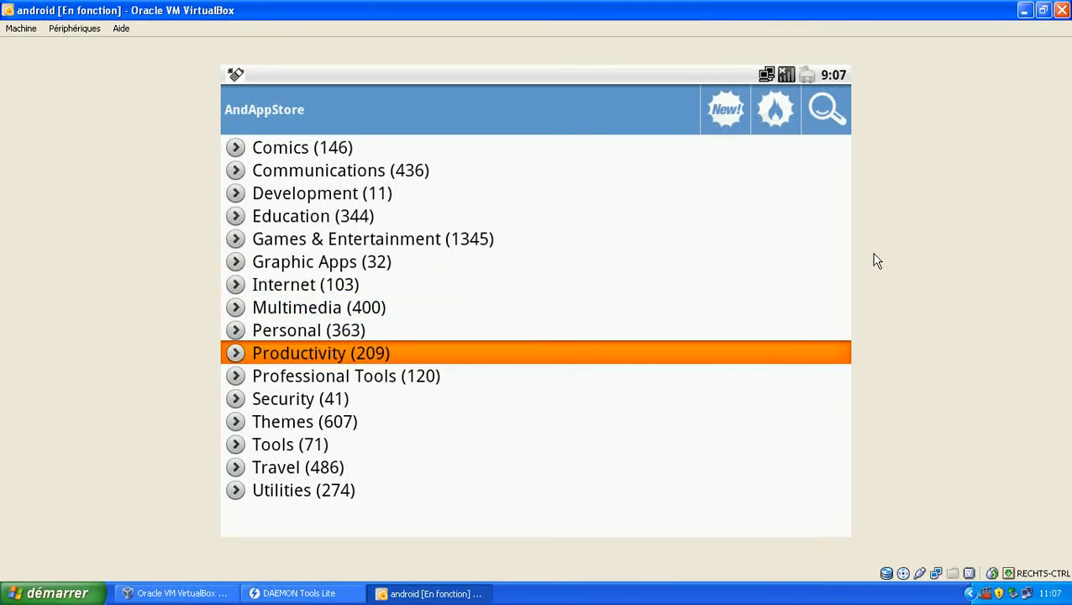
{"action": "key", "text": "Down"}
{"action": "key", "text": "Down"}
{"action": "key", "text": "Down"}
{"action": "key", "text": "Down"}
{"action": "key", "text": "Down"}
{"action": "key", "text": "Down"}
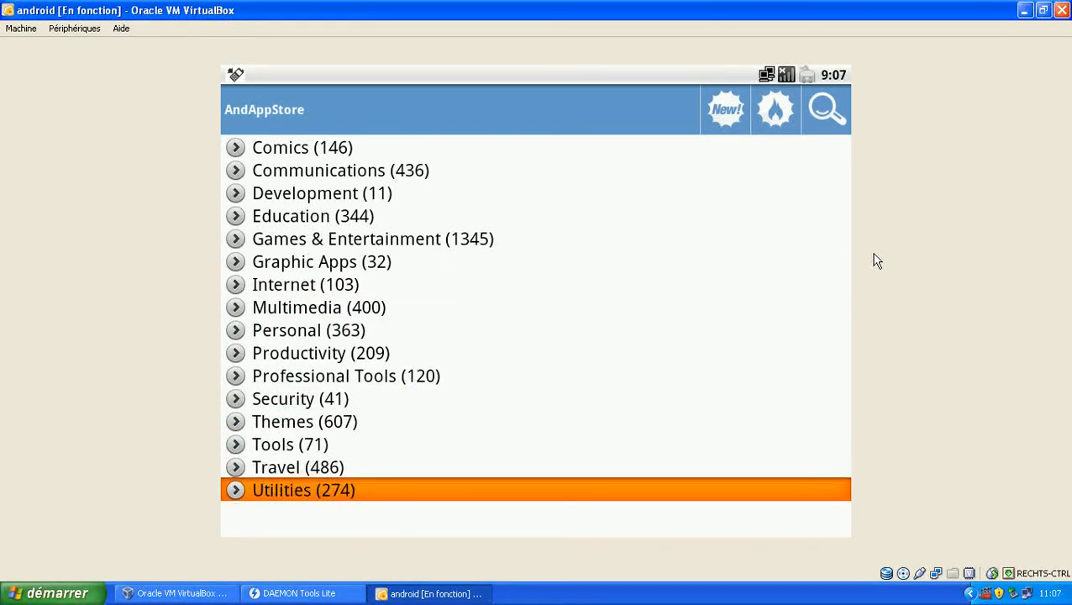
{"action": "key", "text": "Up"}
{"action": "key", "text": "Up"}
{"action": "key", "text": "Up"}
{"action": "key", "text": "Up"}
{"action": "key", "text": "Up"}
{"action": "key", "text": "Up"}
{"action": "key", "text": "Up"}
{"action": "key", "text": "Up"}
{"action": "key", "text": "Up"}
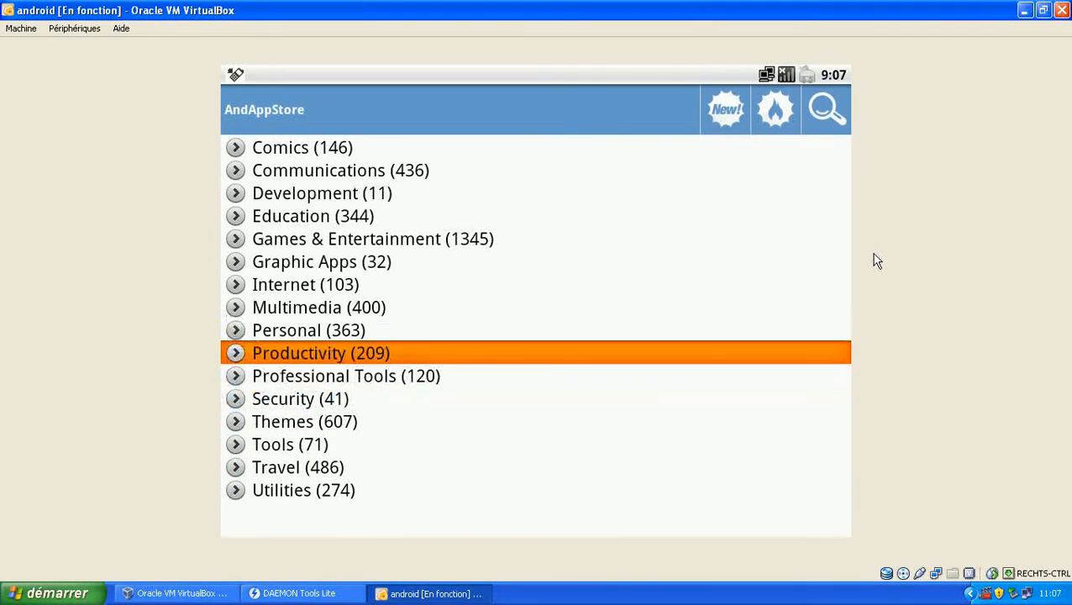
Step: Expand the Development category and open its Compilers & Interpreters list
{"action": "key", "text": "Up"}
{"action": "key", "text": "Up"}
{"action": "key", "text": "Up"}
{"action": "key", "text": "Up"}
{"action": "key", "text": "Return"}
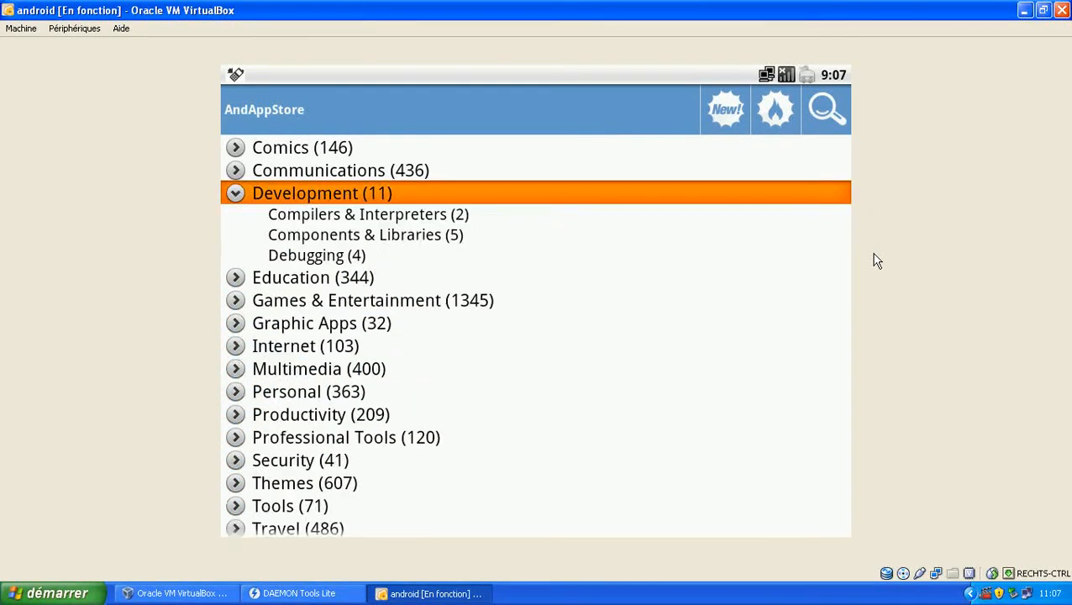
{"action": "key", "text": "Down"}
{"action": "key", "text": "Return"}
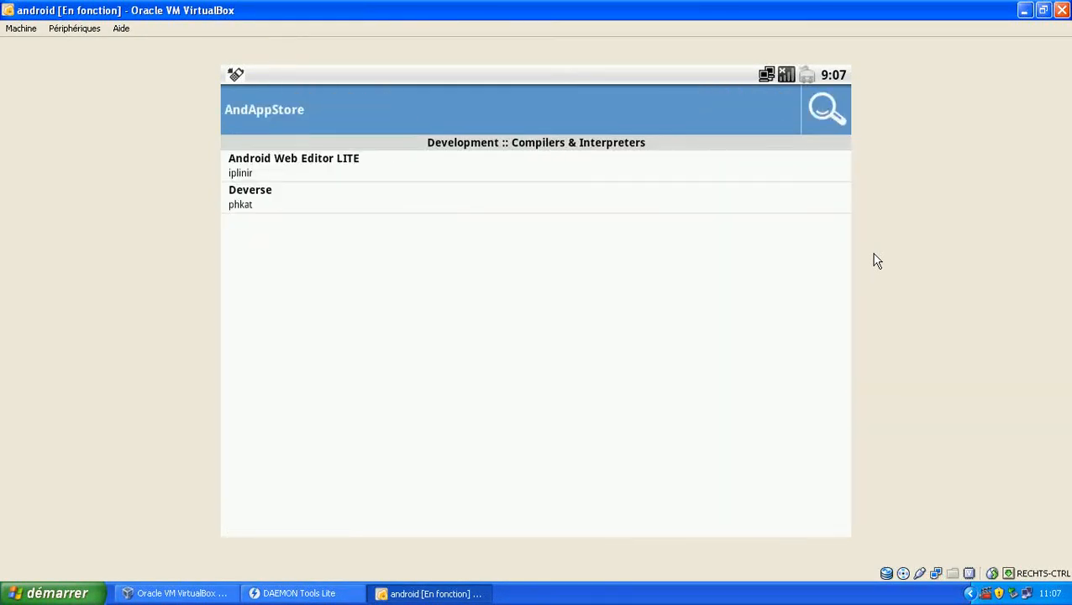
Step: Download Android Web Editor LITE and start its installation
{"action": "key", "text": "Down"}
{"action": "key", "text": "Return"}
{"action": "key", "text": "Return"}
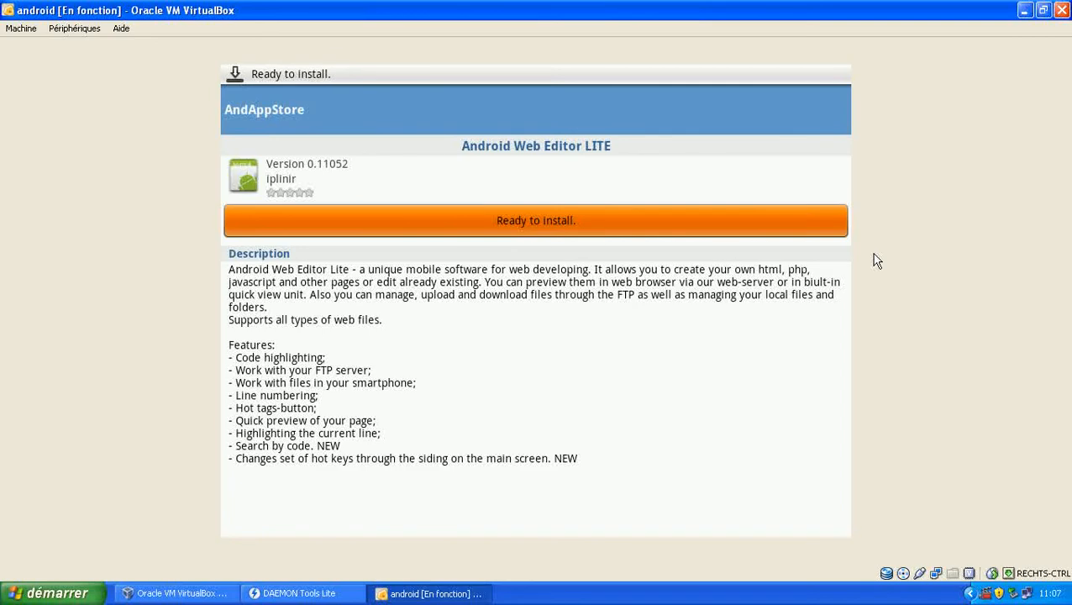
{"action": "key", "text": "Return"}
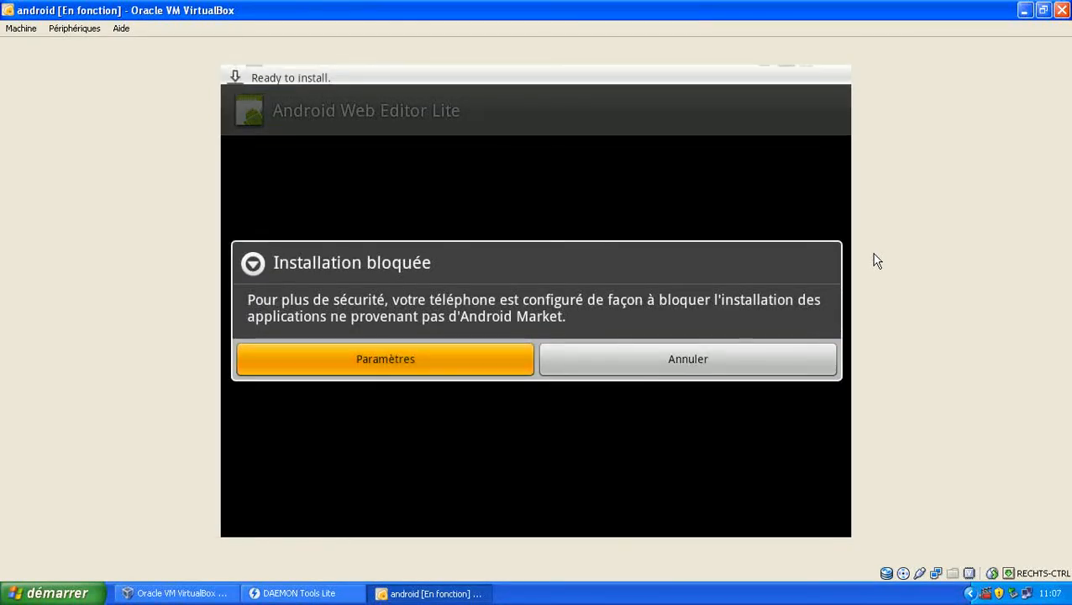
Step: Allow installation from unknown sources (Sources inconnues), accept the warning and leave the application settings
{"action": "key", "text": "Return"}
{"action": "key", "text": "Return"}
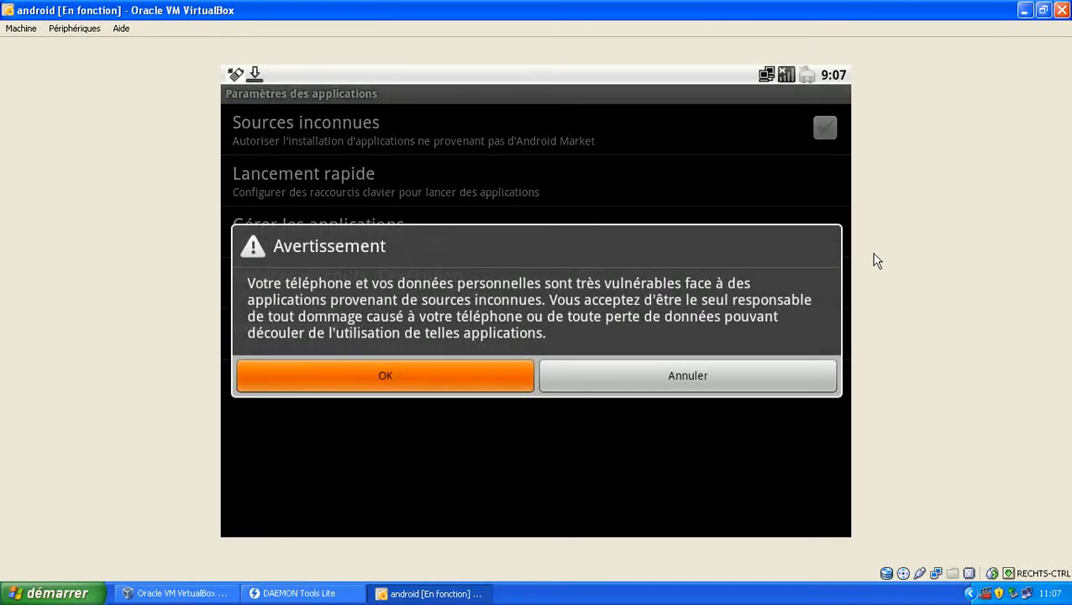
{"action": "key", "text": "Return"}
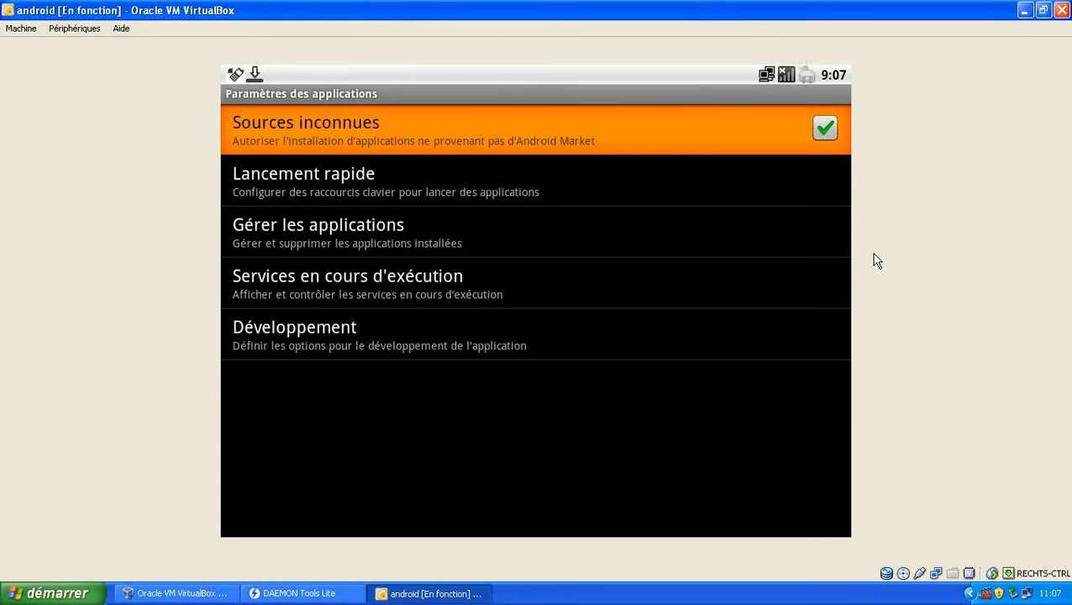
{"action": "key", "text": "Escape"}
Step: Install Android Web Editor Lite with the requested permissions, open it and dismiss its startup notice
{"action": "key", "text": "Return"}
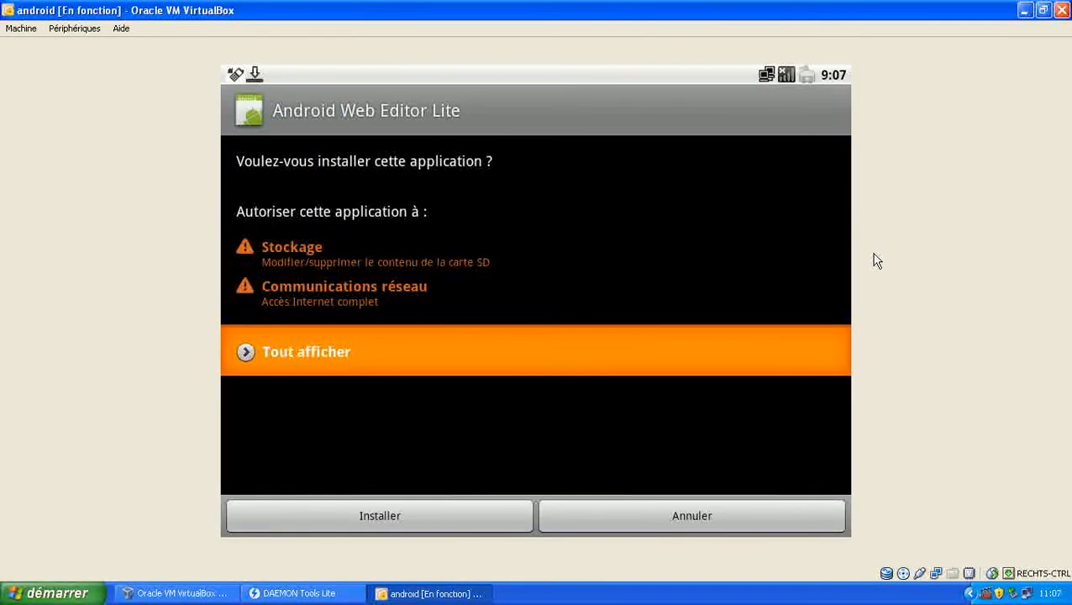
{"action": "key", "text": "Down"}
{"action": "key", "text": "Return"}
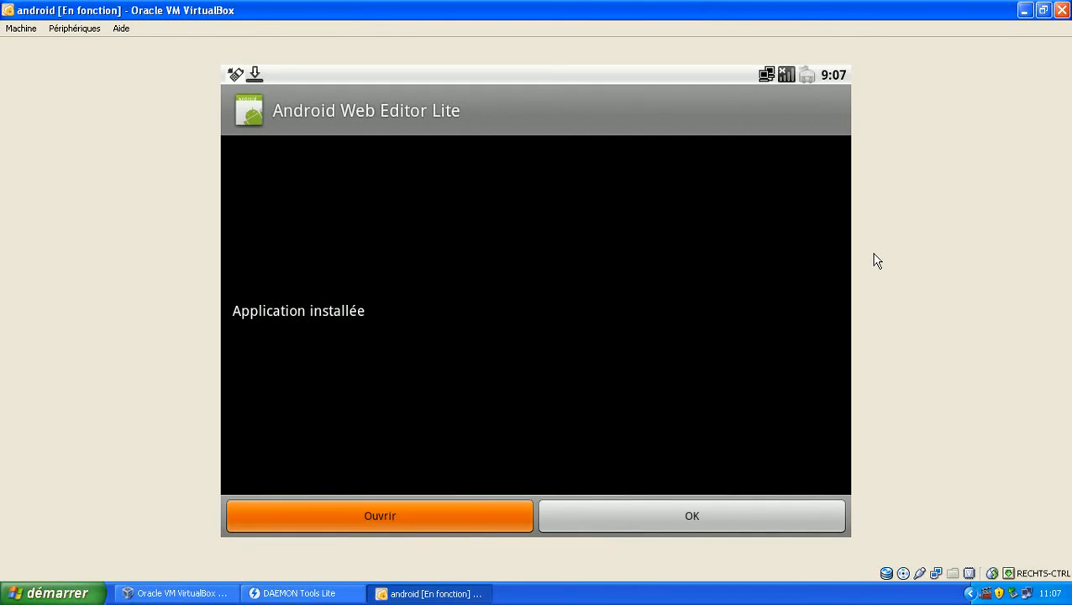
{"action": "key", "text": "Return"}
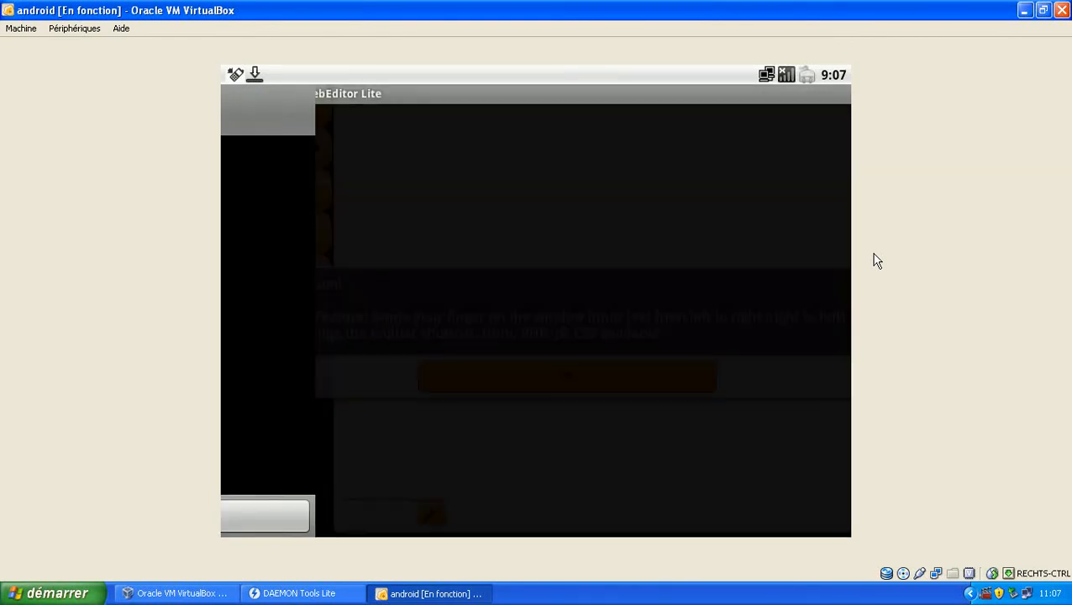
{"action": "key", "text": "Return"}
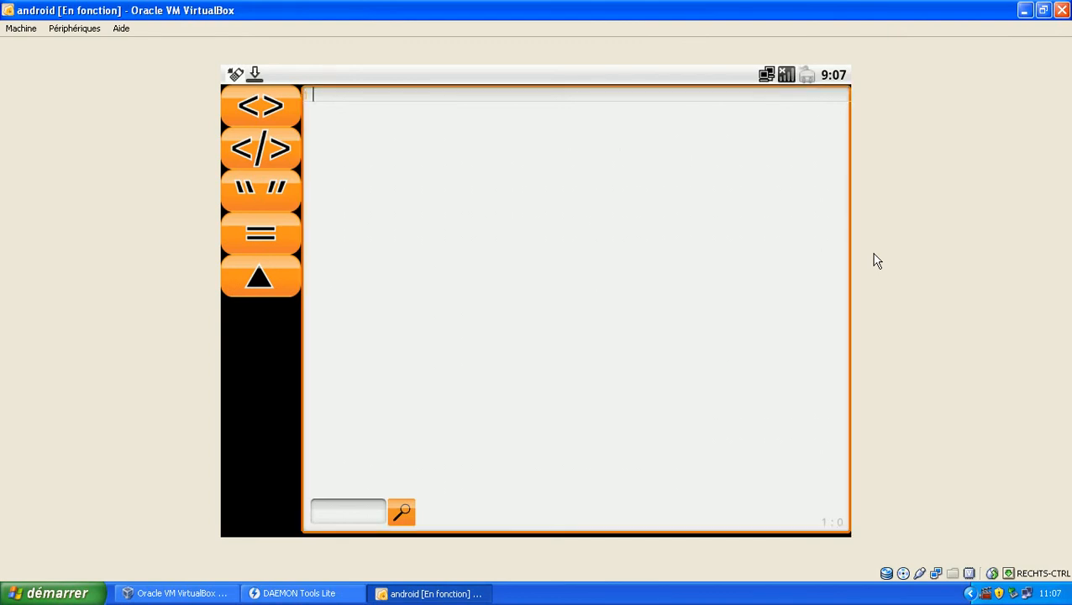
Step: Enter the test line <"">If in the empty web editor document
{"action": "type", "text": "Jhu"}
{"action": "key", "text": "BackSpace"}
{"action": "key", "text": "BackSpace"}
{"action": "key", "text": "BackSpace"}
{"action": "type", "text": "If"}
{"action": "key", "text": "Left"}
{"action": "key", "text": "Left"}
{"action": "key", "text": "Left"}
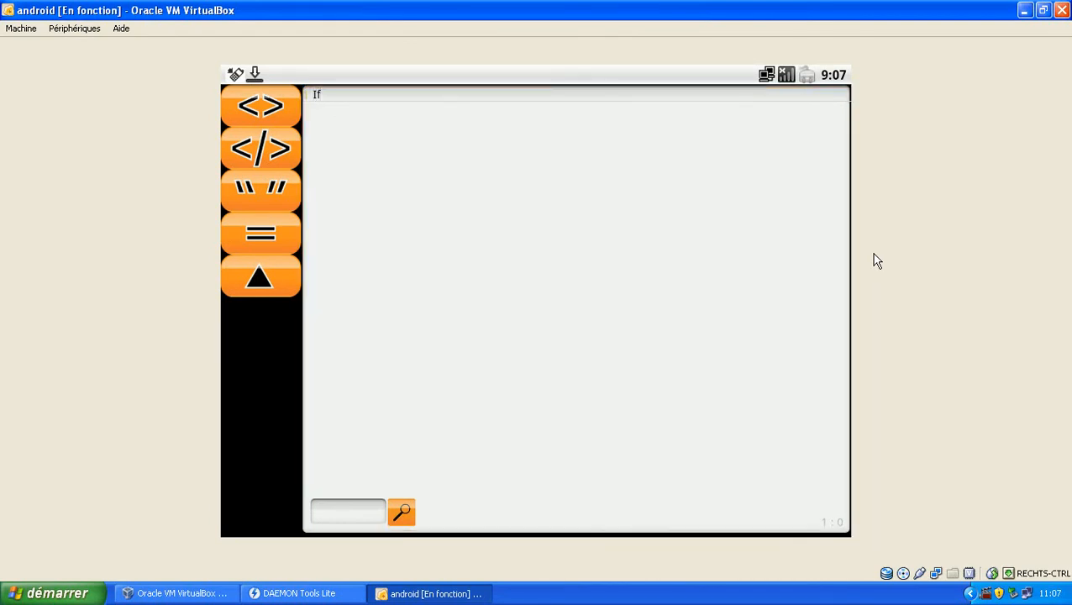
{"action": "type", "text": "<>"}
{"action": "type", "text": "\"\">"}
{"action": "key", "text": "Right"}
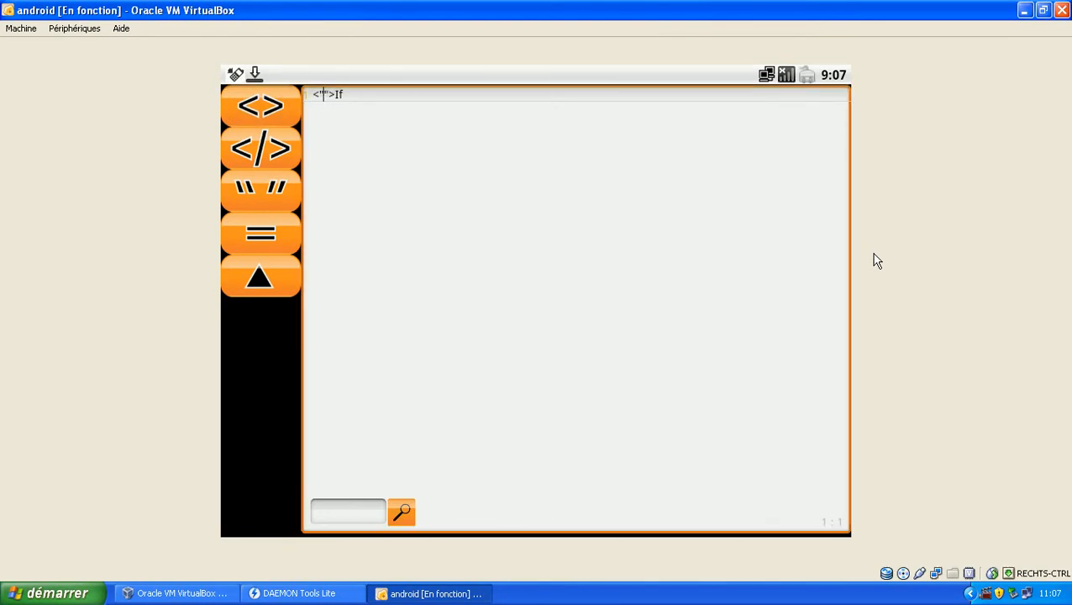
{"action": "key", "text": "Right"}
{"action": "key", "text": "Left"}
{"action": "key", "text": "Left"}
Step: Try to save the web editor document to the Phone location
{"action": "key", "text": "Escape"}
{"action": "key", "text": "Return"}
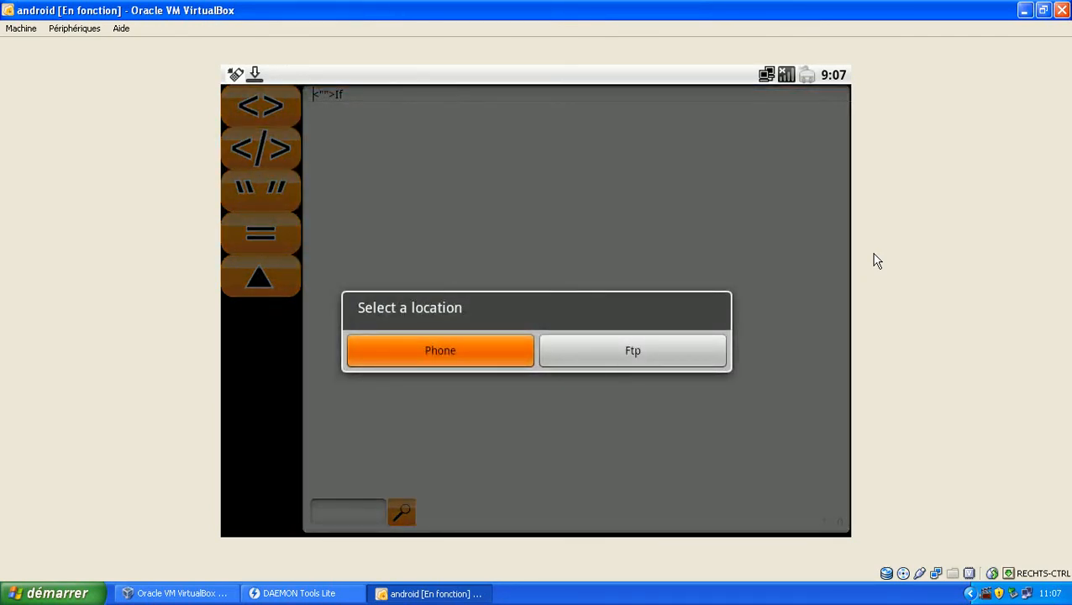
{"action": "key", "text": "Return"}
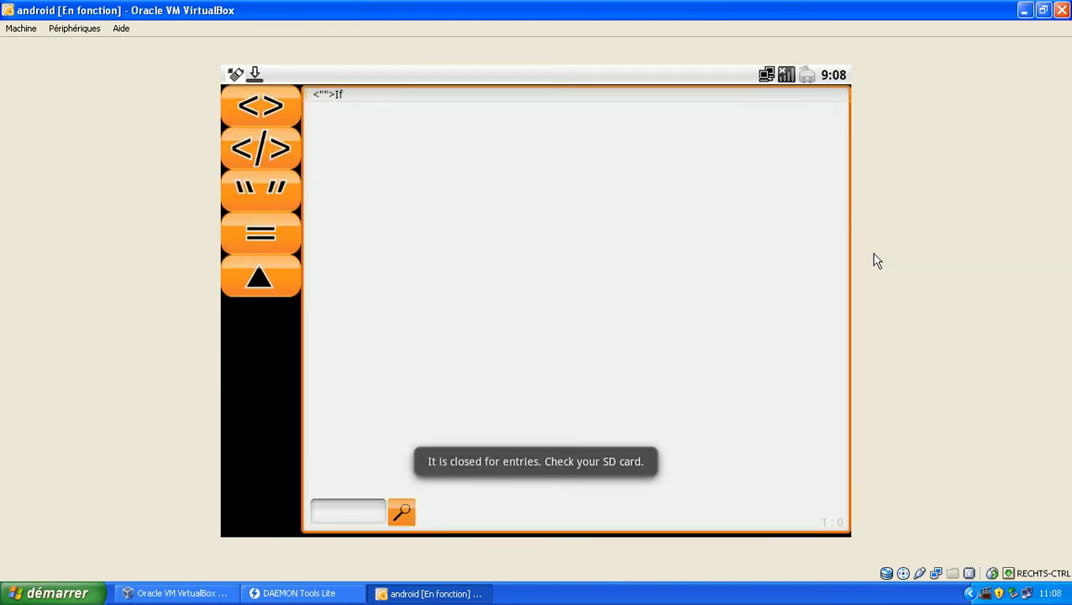
Step: Close the web editor without saving and go back through AndAppStore to the application list
{"action": "key", "text": "Escape"}
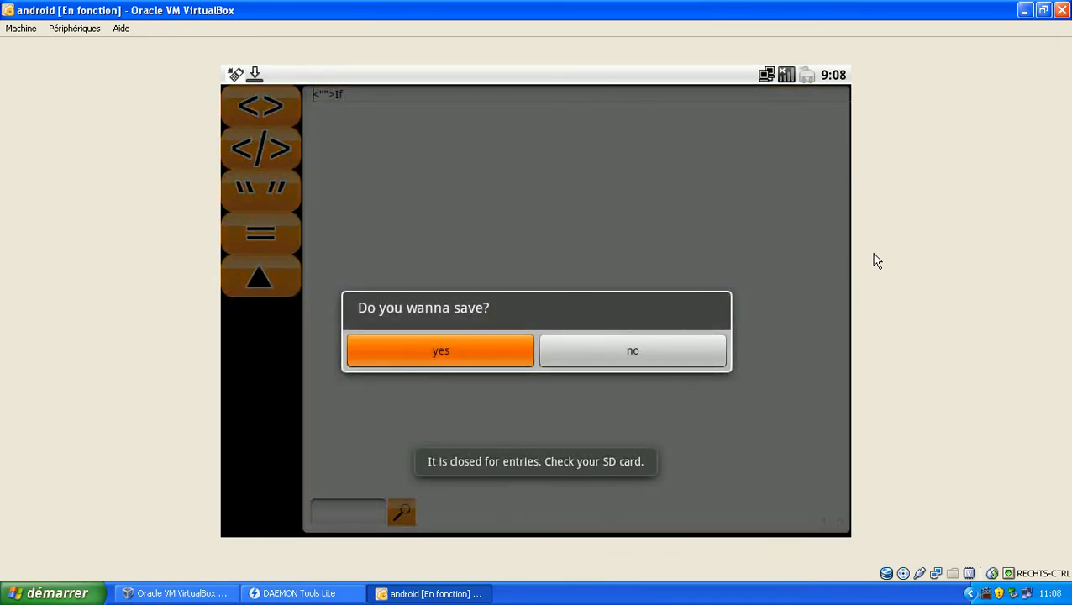
{"action": "key", "text": "Right"}
{"action": "key", "text": "Return"}
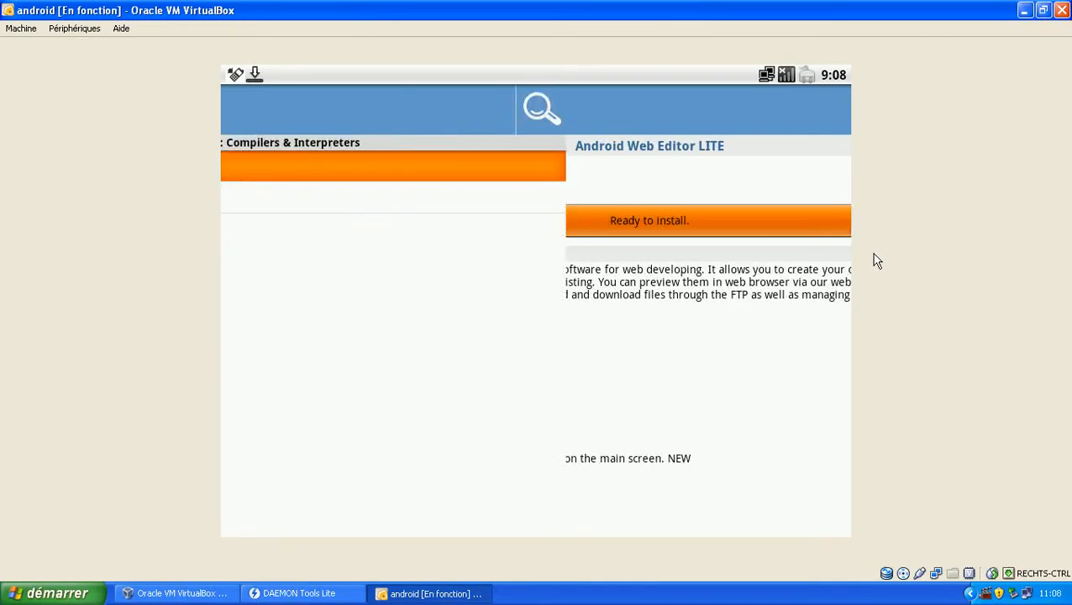
{"action": "key", "text": "Escape"}
{"action": "key", "text": "Escape"}
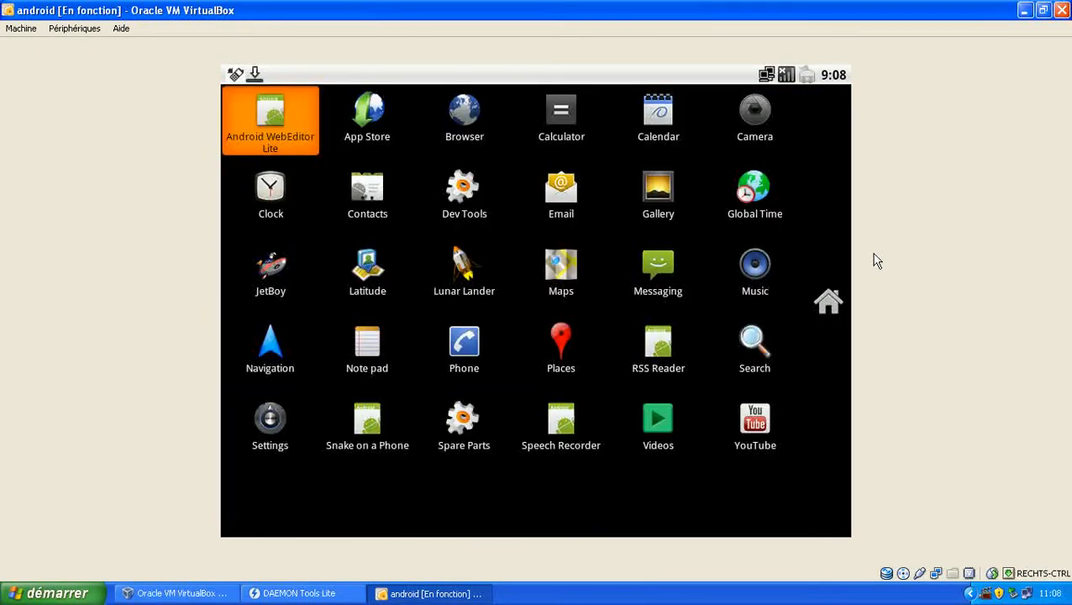
Step: Look through the installed apps in the application list, moving among entries such as Camera, Places, Note pad, Contacts and Maps
{"action": "key", "text": "Right"}
{"action": "key", "text": "Right"}
{"action": "key", "text": "Right"}
{"action": "key", "text": "Right"}
{"action": "key", "text": "Right"}
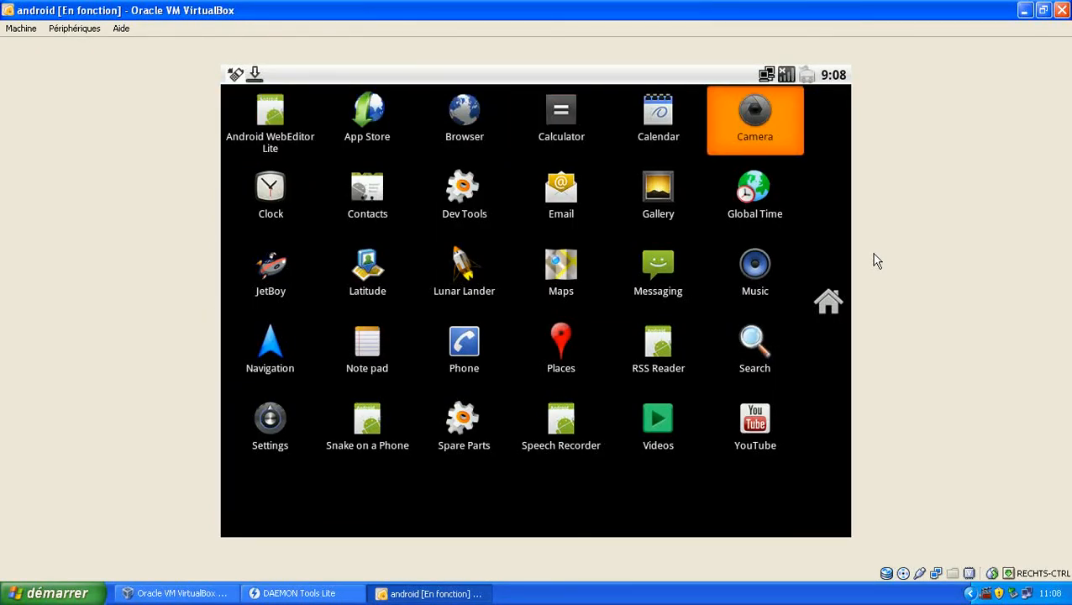
{"action": "key", "text": "Down"}
{"action": "key", "text": "Left"}
{"action": "key", "text": "Down"}
{"action": "key", "text": "Left"}
{"action": "key", "text": "Down"}
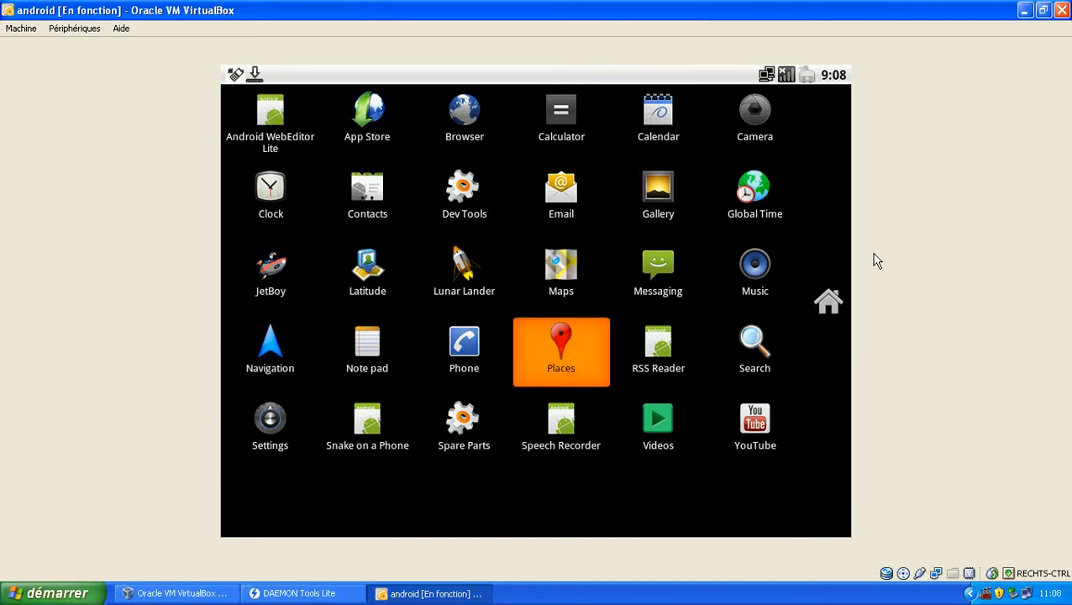
{"action": "key", "text": "Left"}
{"action": "key", "text": "Down"}
{"action": "key", "text": "Up"}
{"action": "key", "text": "Left"}
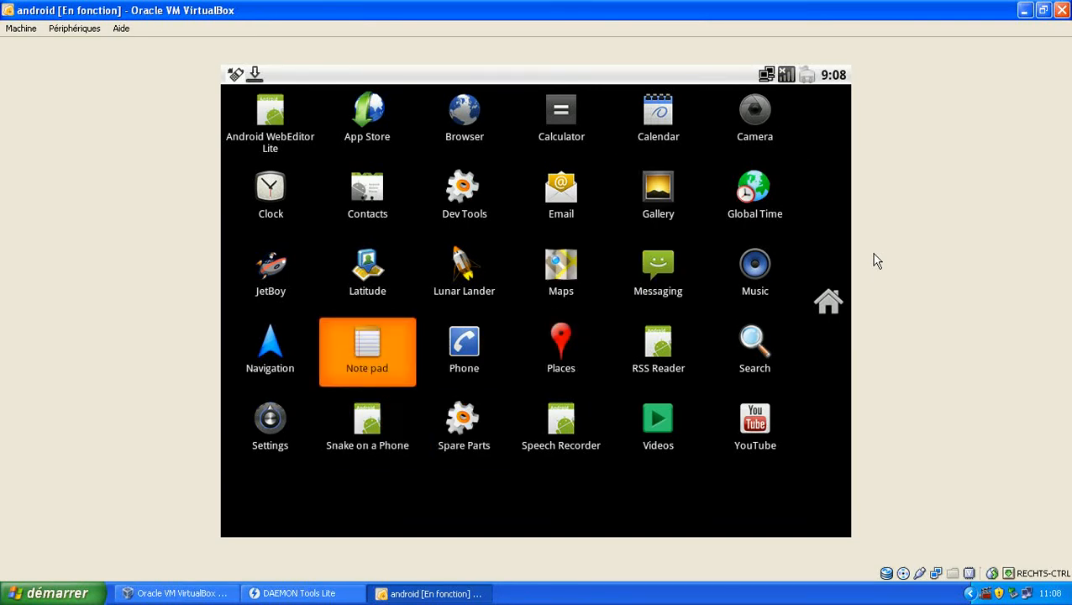
{"action": "key", "text": "Up"}
{"action": "key", "text": "Left"}
{"action": "key", "text": "Up"}
{"action": "key", "text": "Right"}
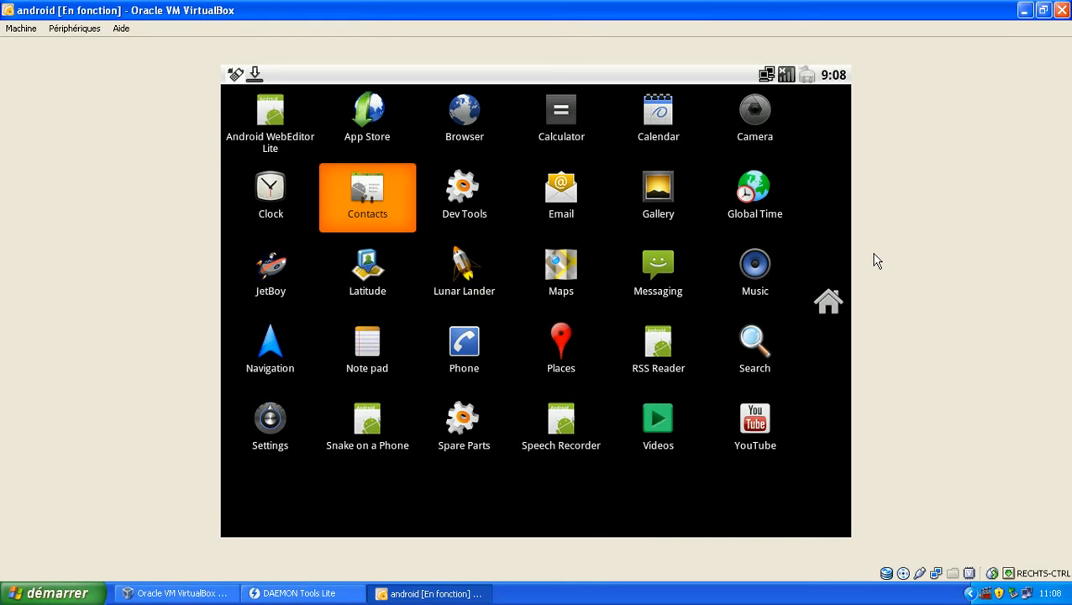
{"action": "key", "text": "Right"}
{"action": "key", "text": "Right"}
{"action": "key", "text": "Down"}
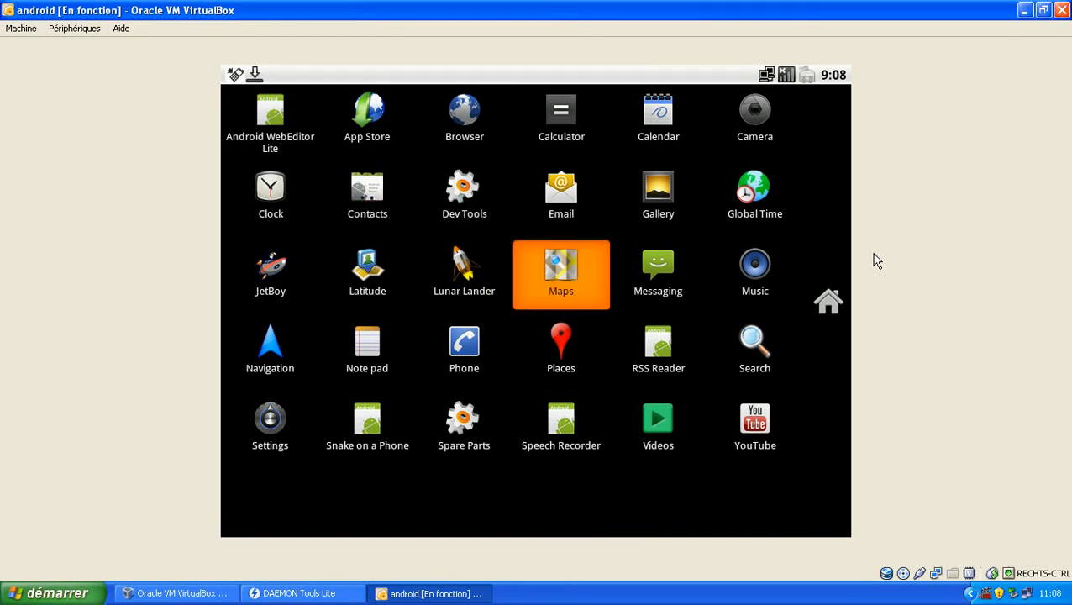
{"action": "key", "text": "Right"}
{"action": "key", "text": "Right"}
{"action": "key", "text": "Right"}
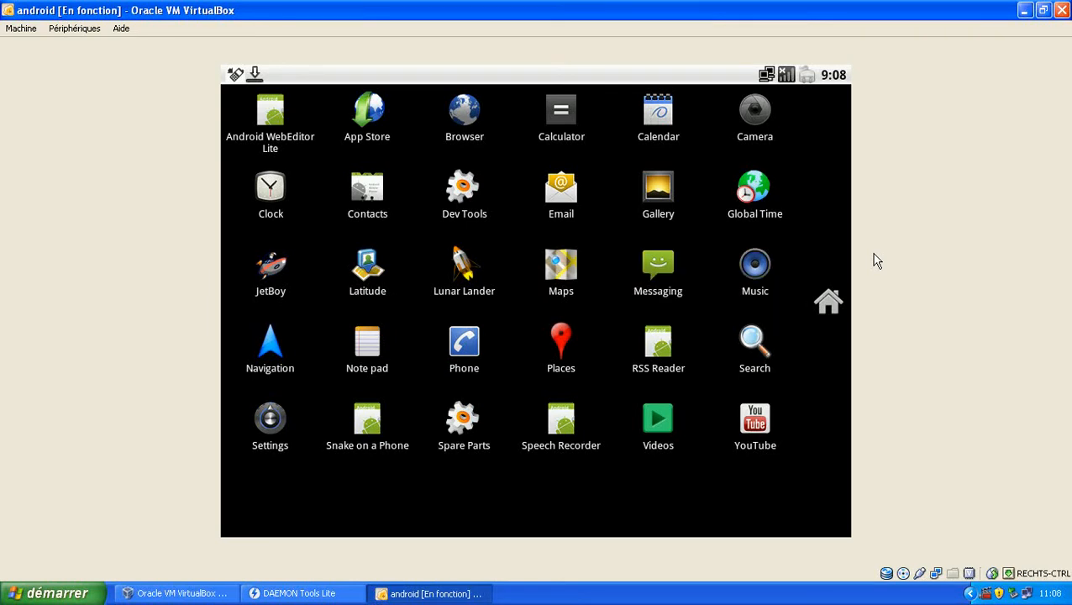
Step: Leave the application list and return to the Android home screen
{"action": "key", "text": "Left"}
{"action": "key", "text": "Right"}
{"action": "key", "text": "Escape"}
{"action": "key", "text": "Right"}
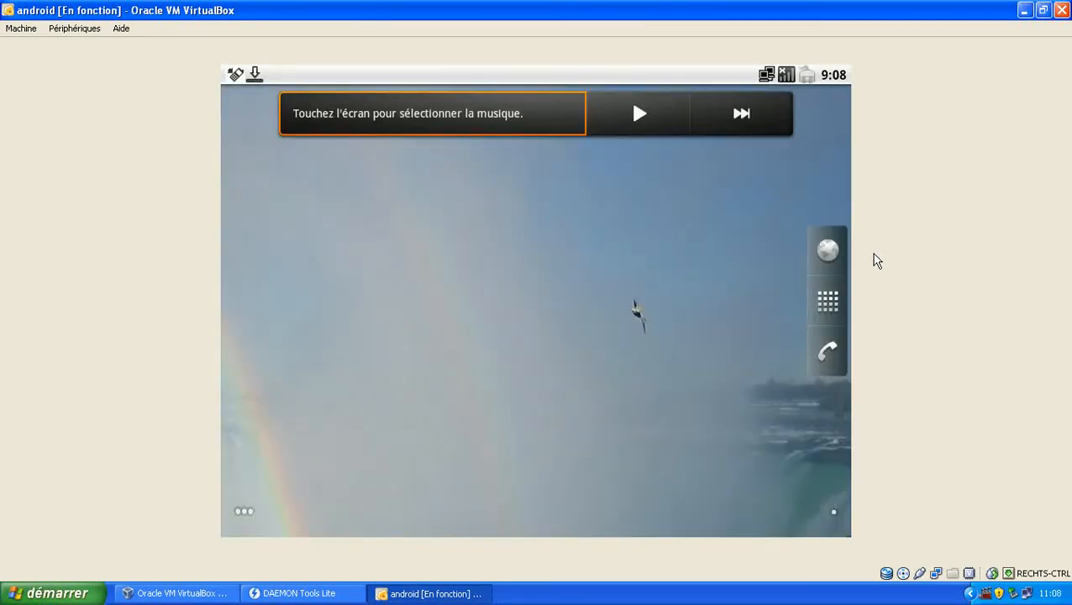
{"action": "key", "text": "Left"}
{"action": "key", "text": "Right"}
{"action": "key", "text": "Right"}
{"action": "key", "text": "Right"}
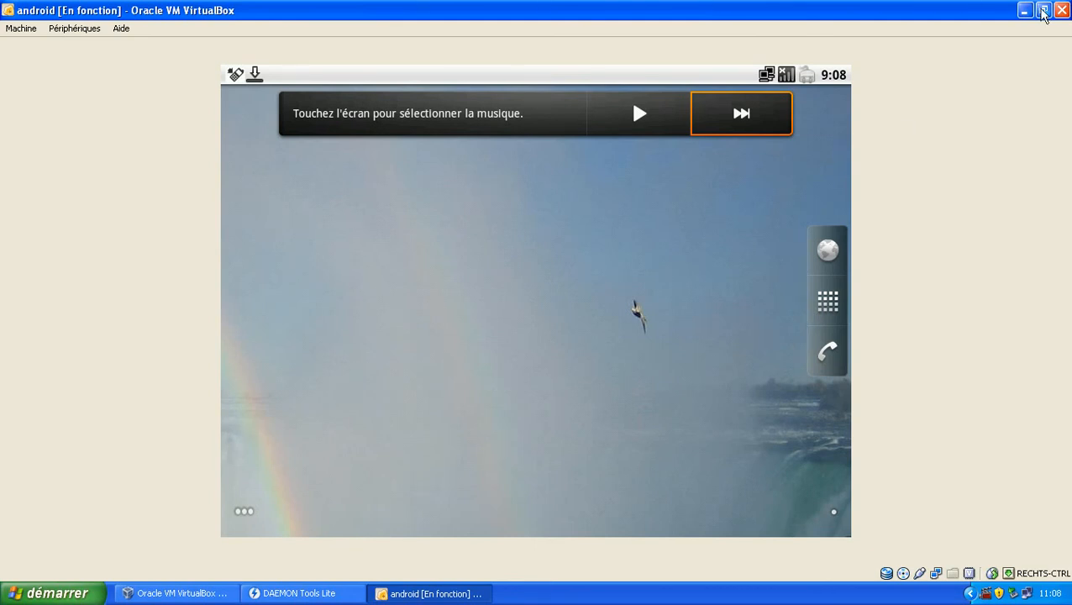
Step: Send the ACPI shutdown signal to the android virtual machine
{"action": "left_click", "coordinate": [84, 29]}
{"action": "mouse_move", "coordinate": [30, 33]}
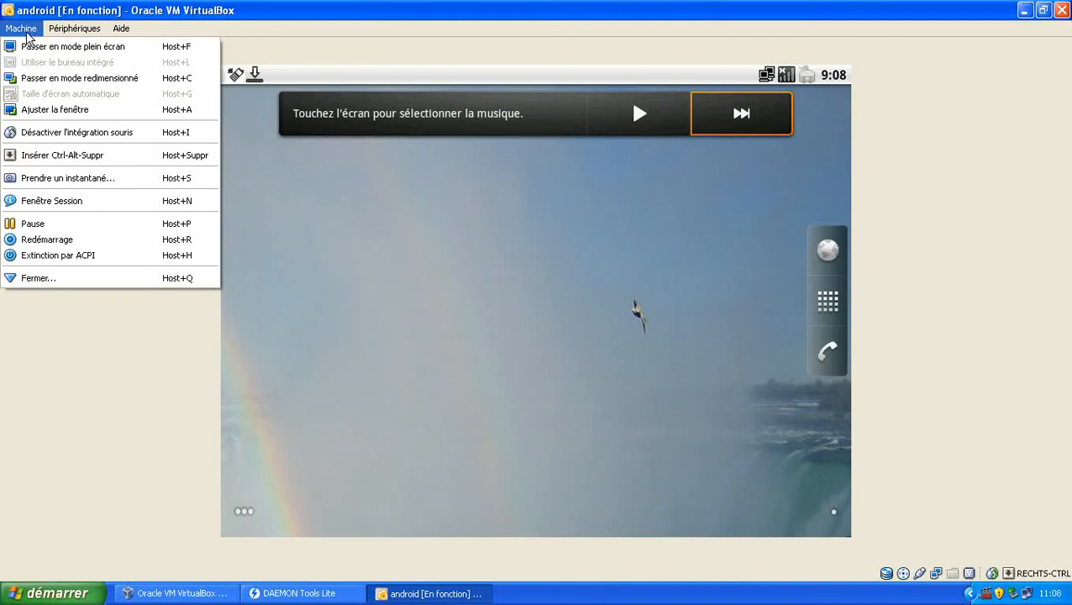
{"action": "left_click", "coordinate": [111, 257]}
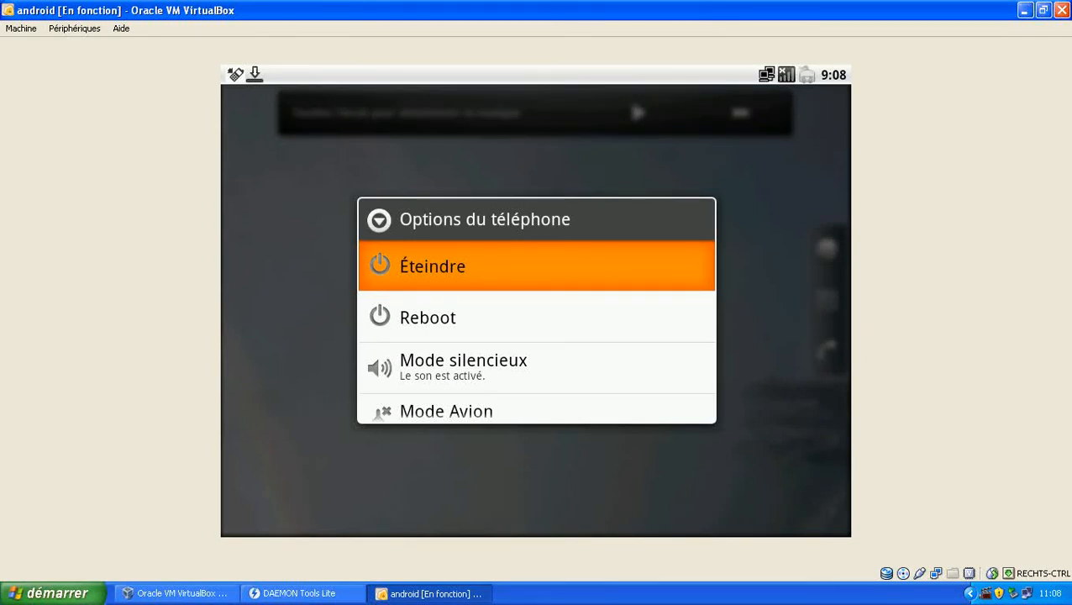
{"action": "key", "text": "Down"}
{"action": "key", "text": "Down"}
{"action": "key", "text": "Down"}
{"action": "key", "text": "Up"}
{"action": "key", "text": "Up"}
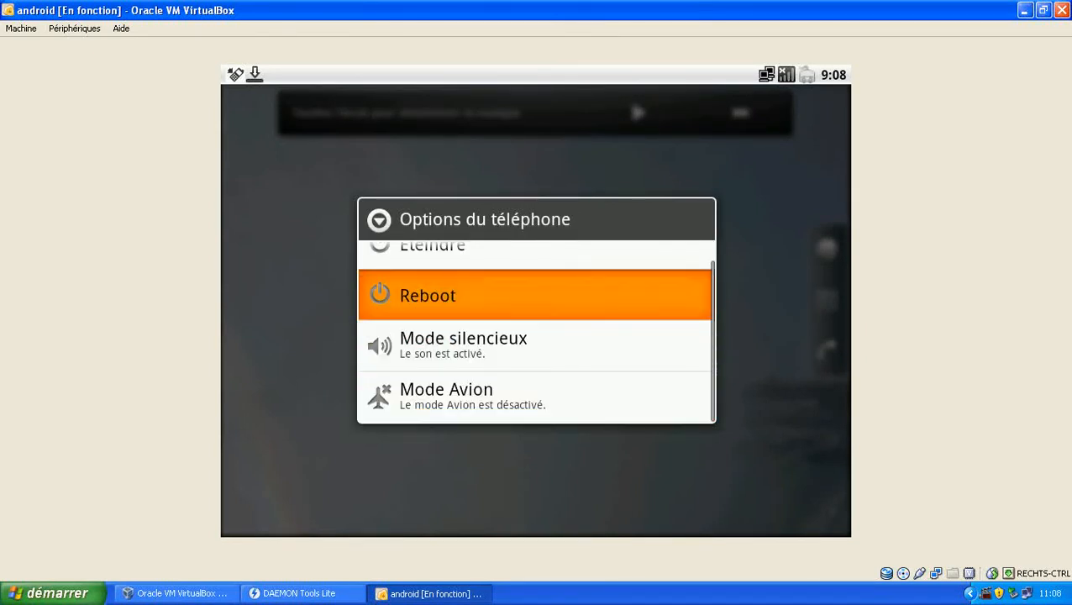
{"action": "key", "text": "Up"}
{"action": "key", "text": "Return"}
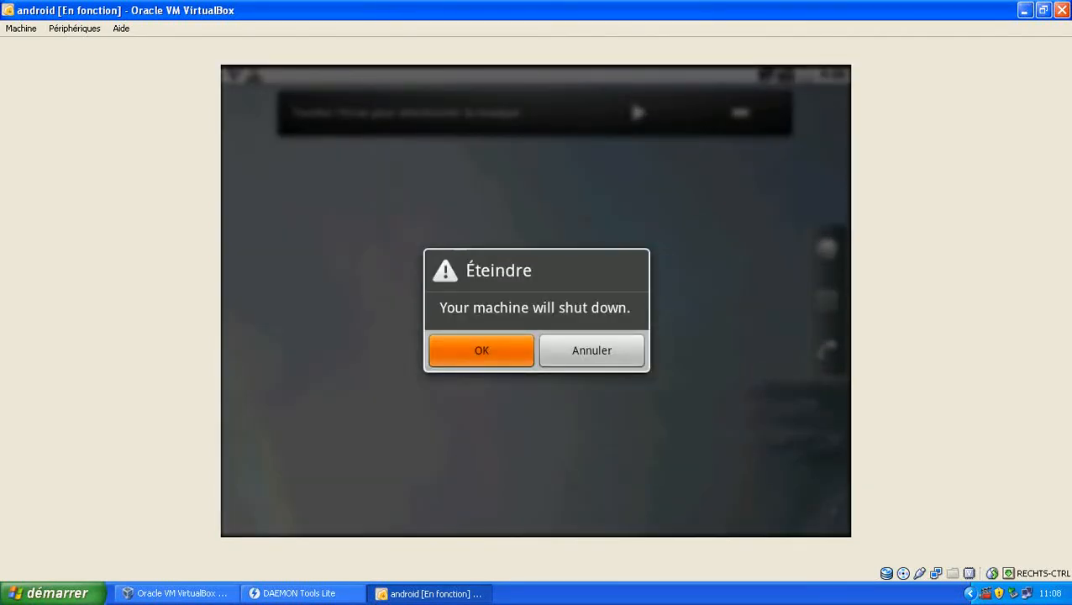
{"action": "key", "text": "Return"}
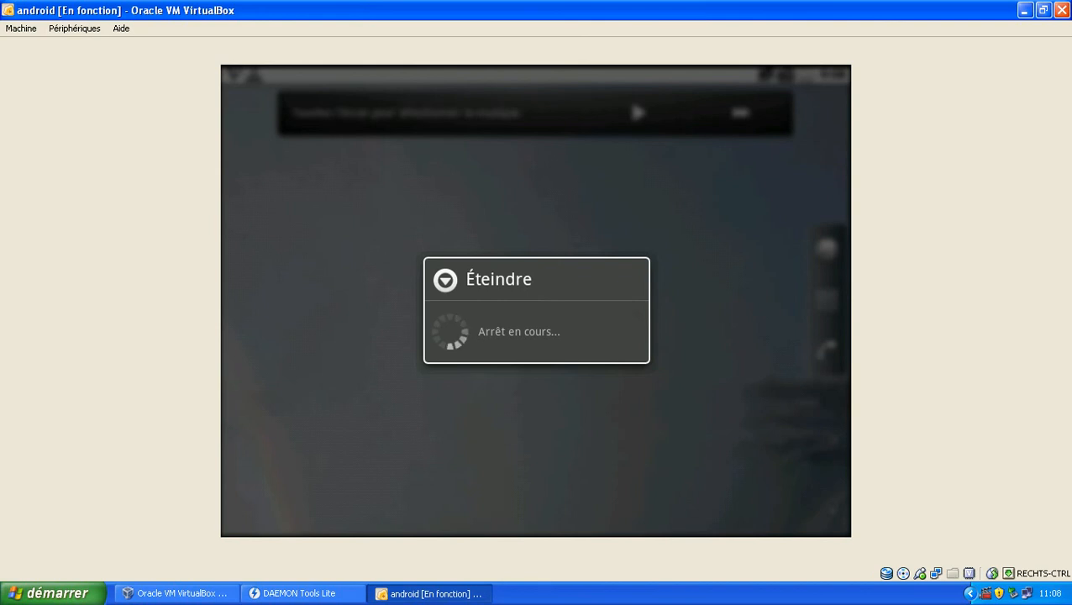
Step: Close the android virtual machine with the option Éteindre la machine
{"action": "left_click", "coordinate": [12, 32]}
{"action": "left_click", "coordinate": [51, 279]}
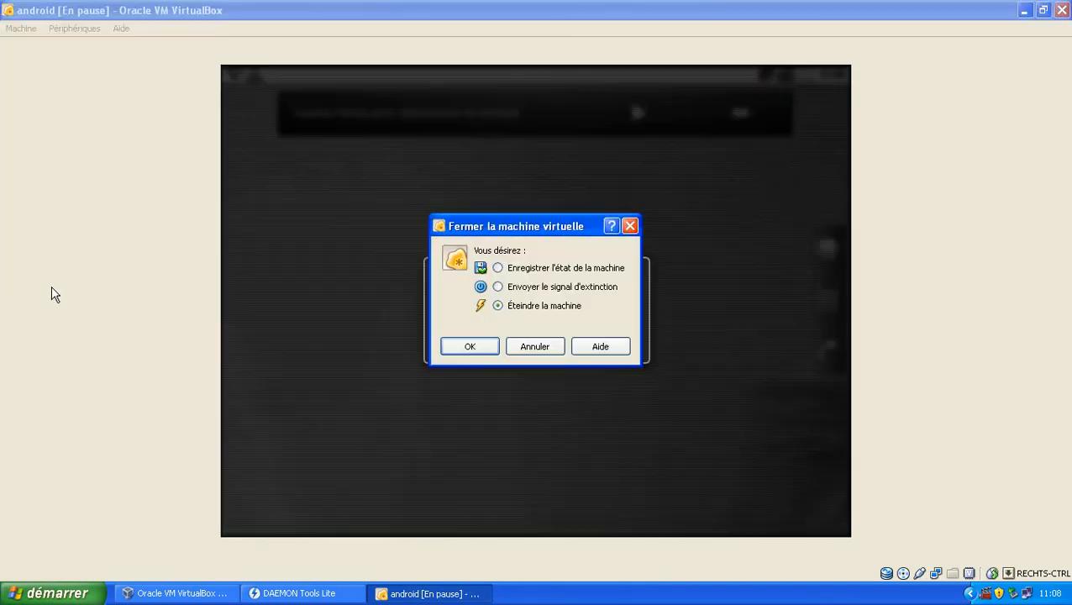
{"action": "left_click", "coordinate": [485, 349]}
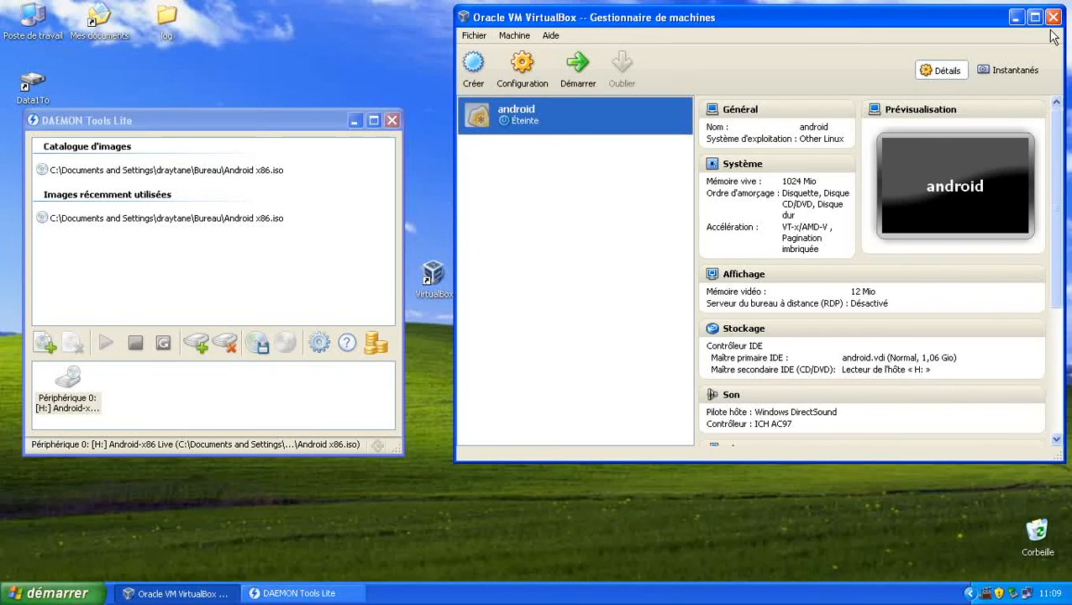
Step: Close DAEMON Tools Lite and the VirtualBox machine manager, and clear the icon selection on the Windows desktop
{"action": "left_click", "coordinate": [392, 120]}
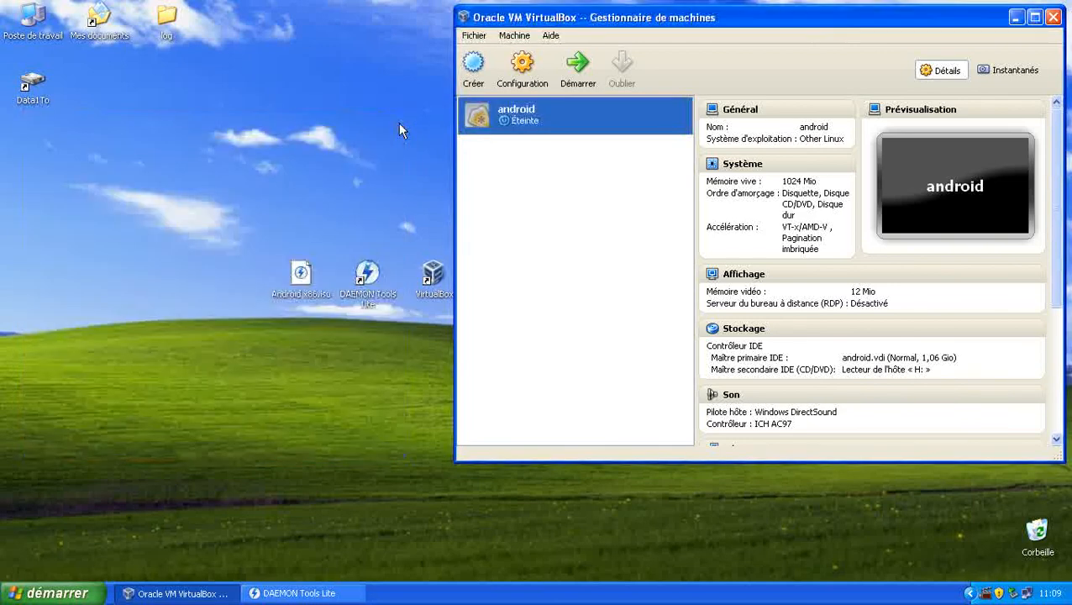
{"action": "left_click", "coordinate": [1052, 18]}
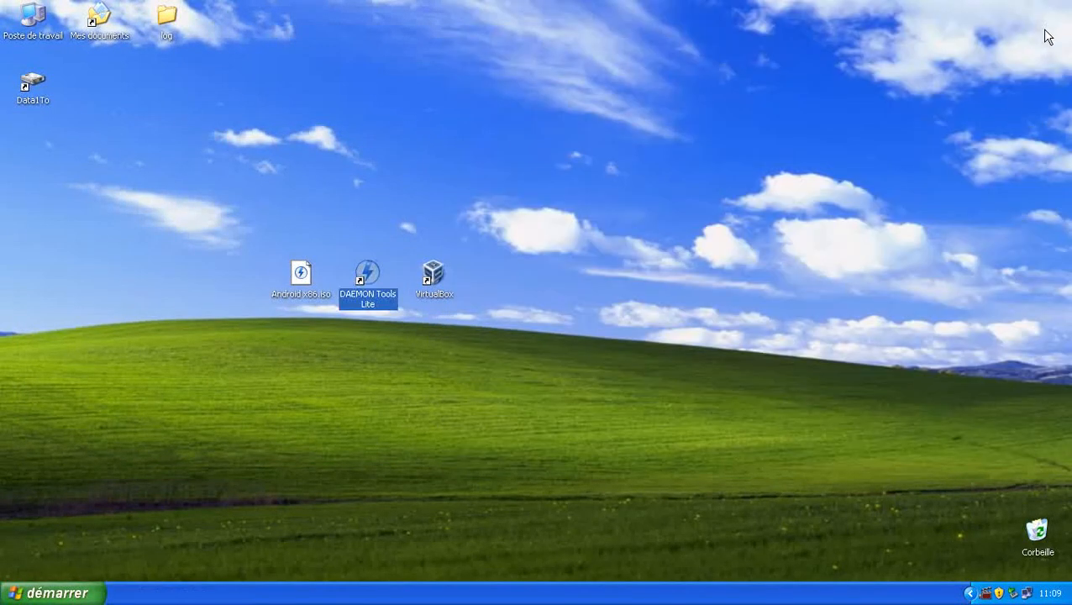
{"action": "left_click", "coordinate": [485, 436]}
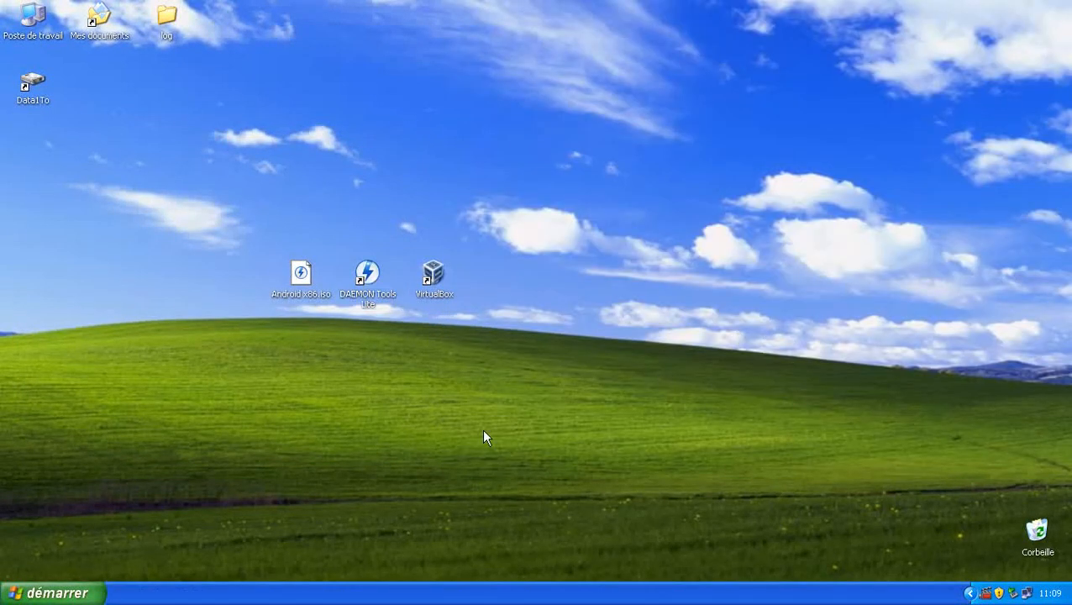
{"action": "left_click", "coordinate": [302, 272]}
{"action": "left_click", "coordinate": [704, 222]}
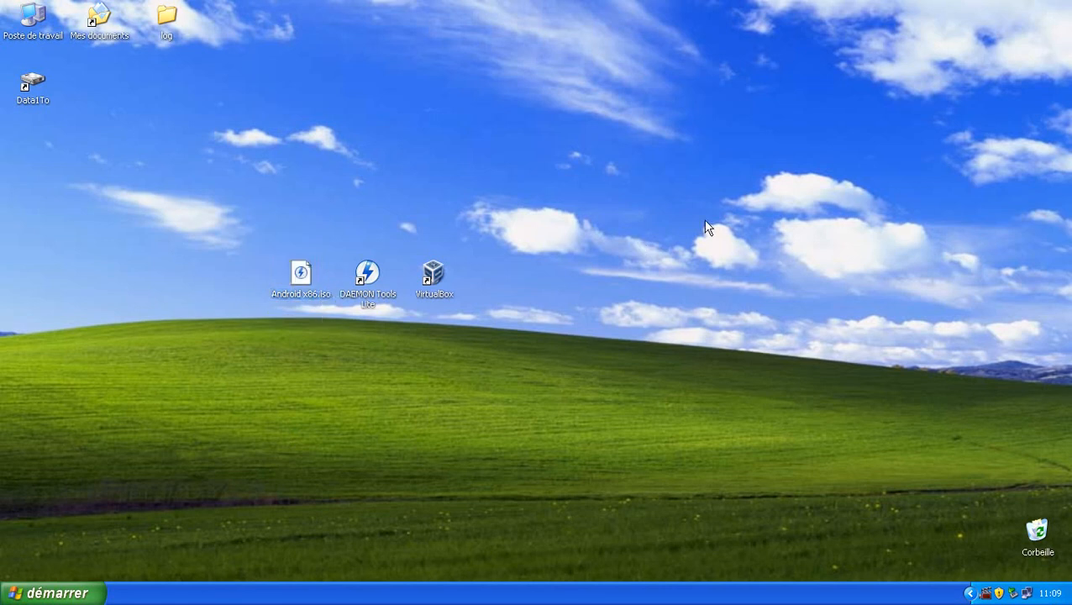